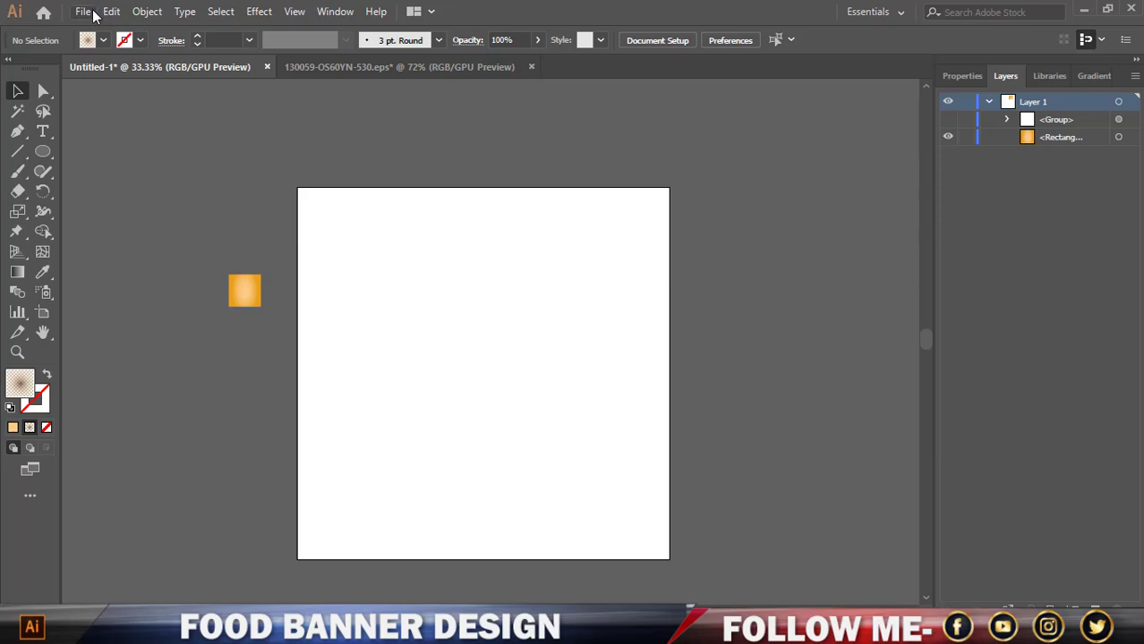
left_click(85, 12)
left_click(121, 27)
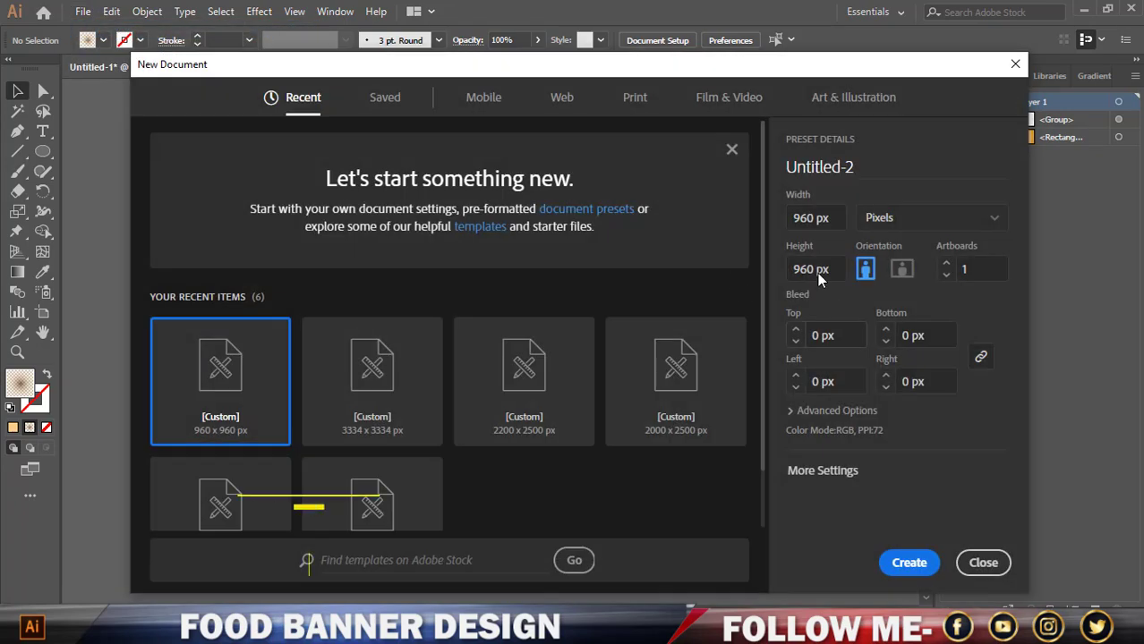
left_click_drag(832, 219, 850, 275)
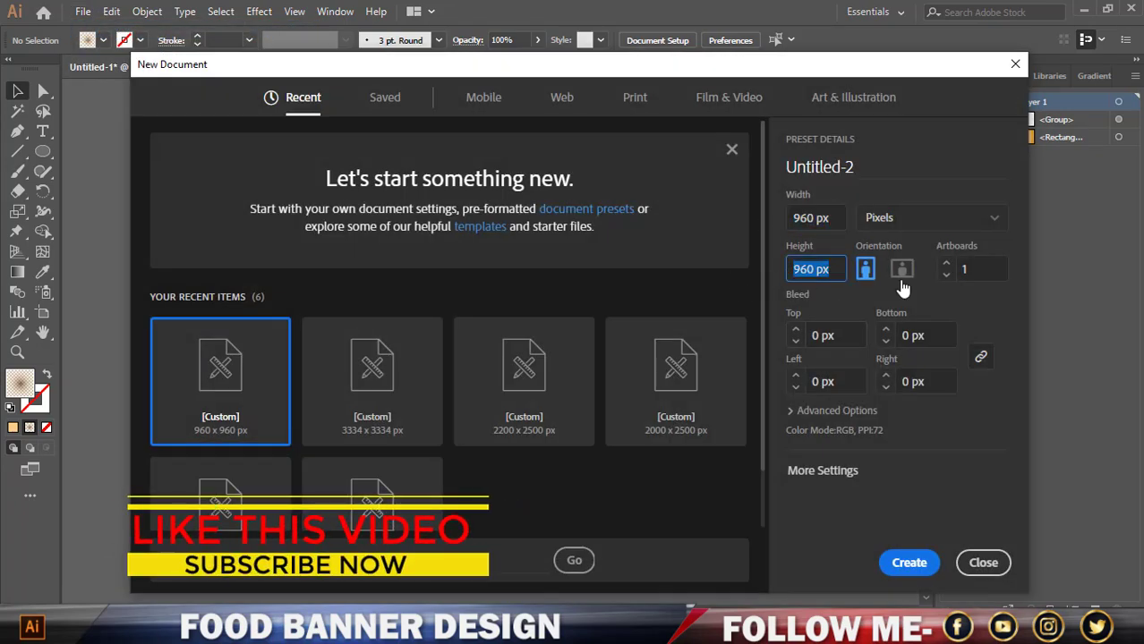
left_click(982, 562)
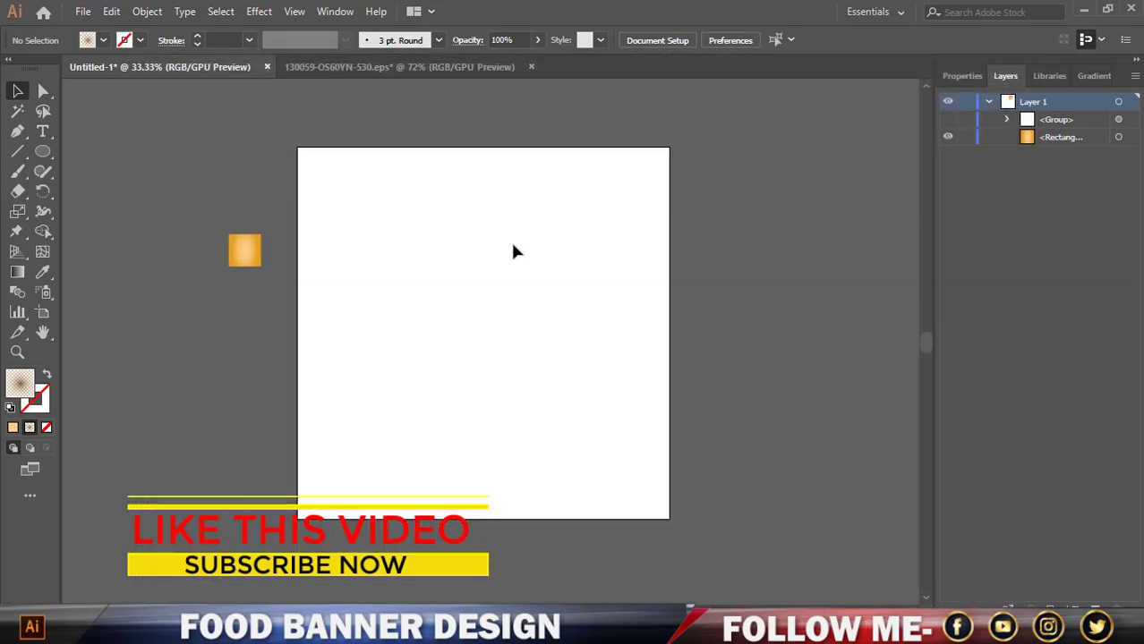
Draw a square with the Rectangle tool that covers the whole artboard.
scroll(510, 238, "up", 1)
scroll(511, 234, "down", 1)
left_click(42, 151)
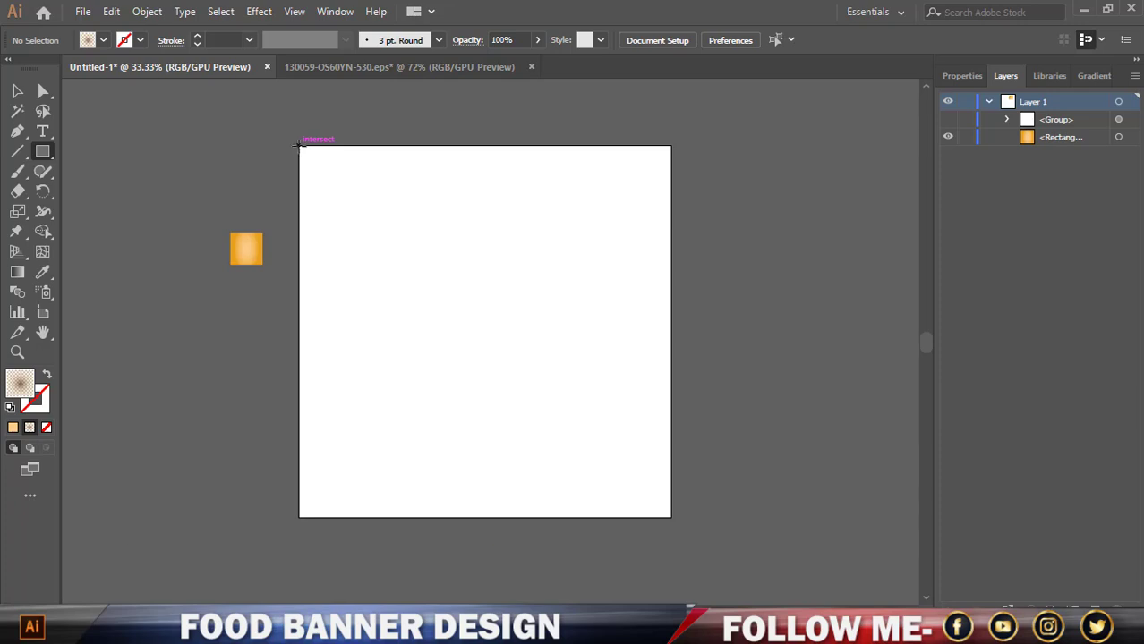
left_click_drag(300, 148, 672, 512)
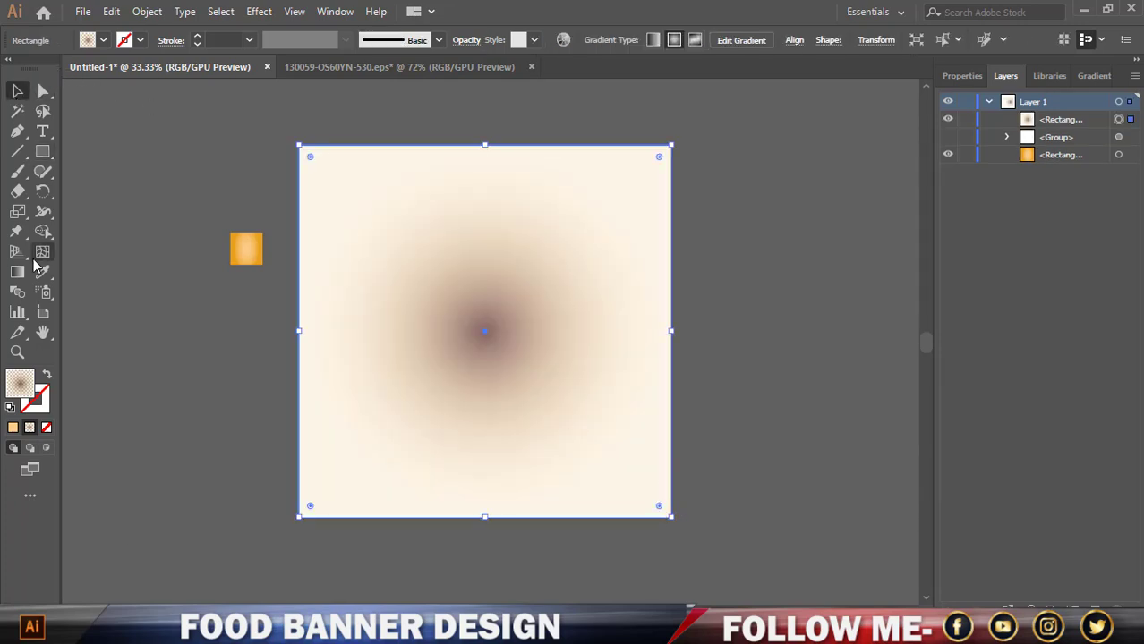
Copy the orange radial gradient from the small sample square onto the artboard-sized square, and deselect it.
left_click(42, 271)
left_click(245, 248)
left_click(17, 90)
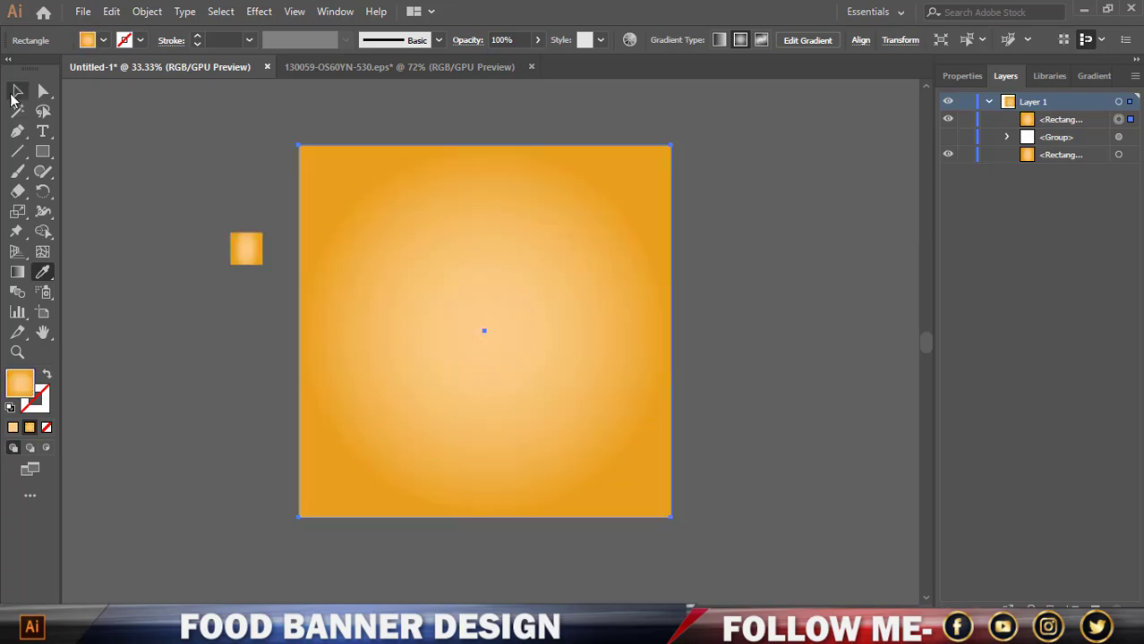
left_click(166, 111)
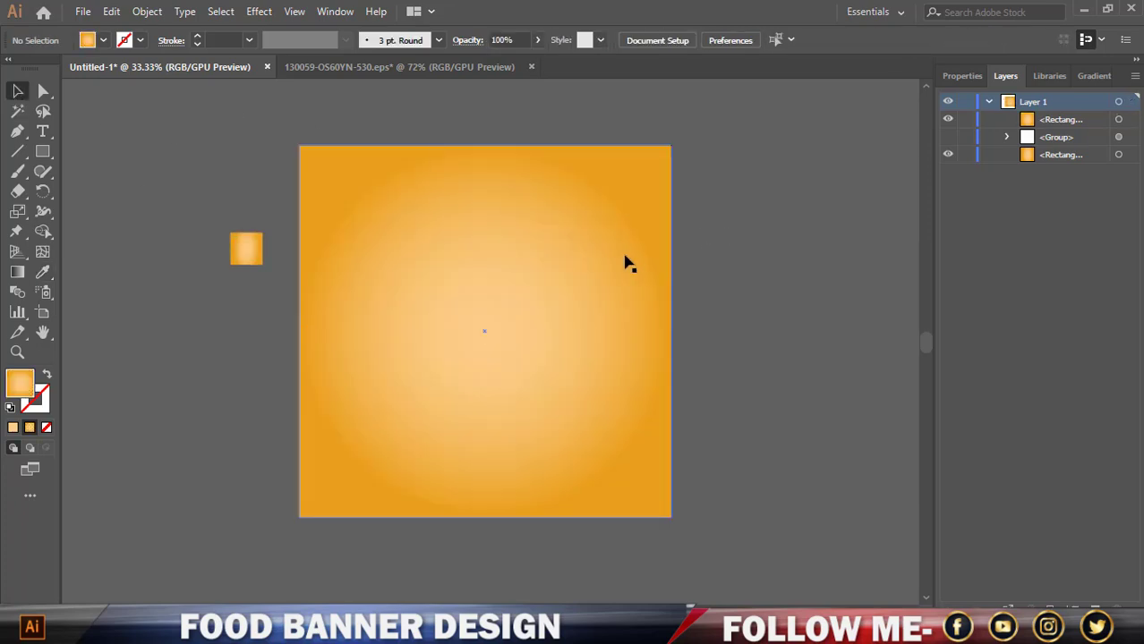
Redraw the background square's radial gradient so it runs from just above its upper edge to well below its lower edge.
left_click(462, 272)
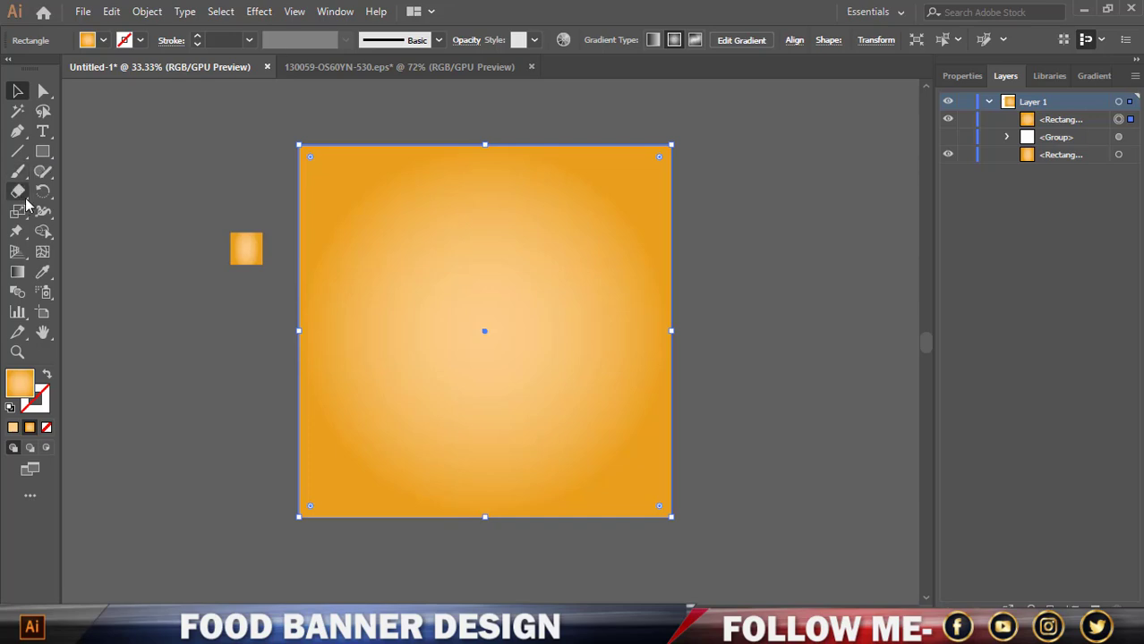
left_click(21, 273)
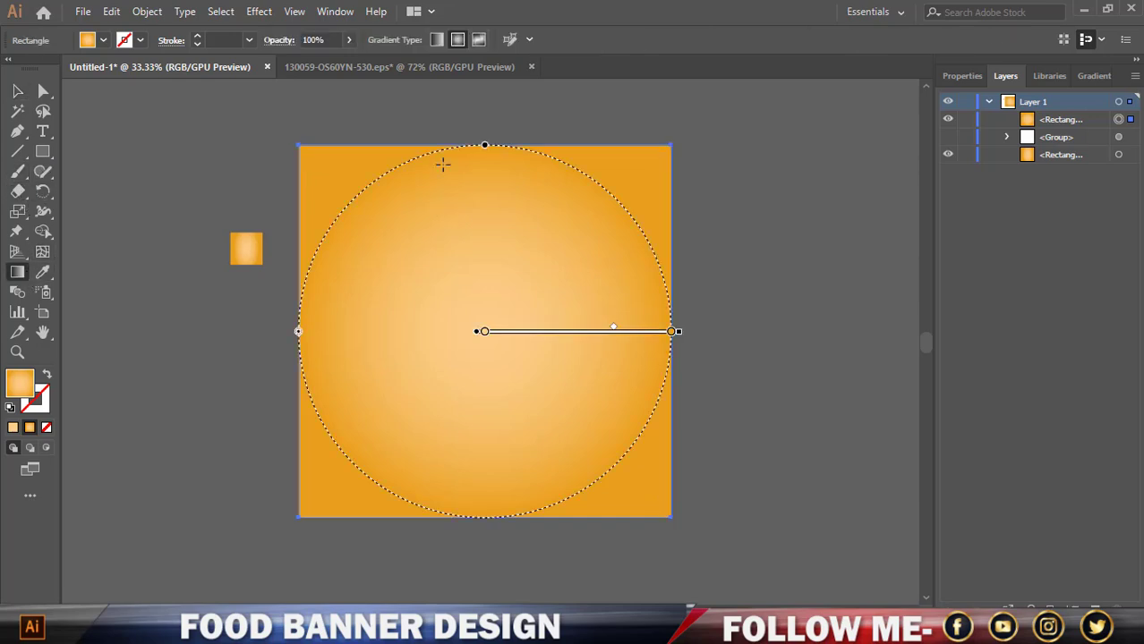
mouse_move(453, 126)
left_mouse_down()
mouse_move(459, 531)
mouse_move(483, 592)
mouse_move(513, 597)
left_mouse_up()
scroll(458, 338, "up", 2)
key("v")
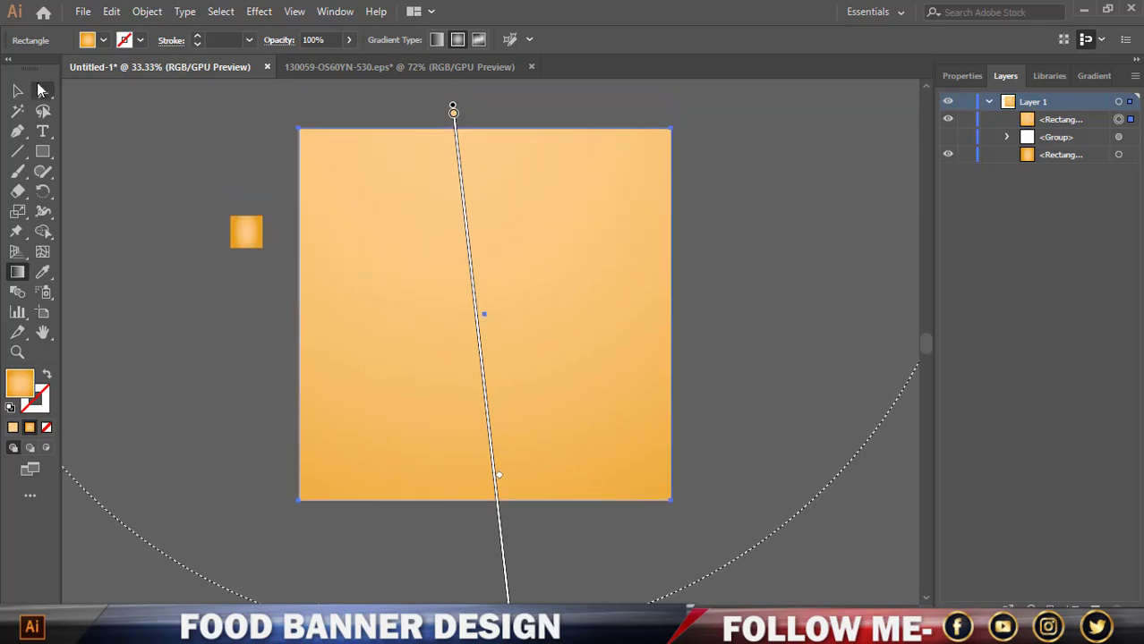
Shift the gradient's midpoint toward its light start and move the darker orange color stop slightly inward.
left_click(17, 272)
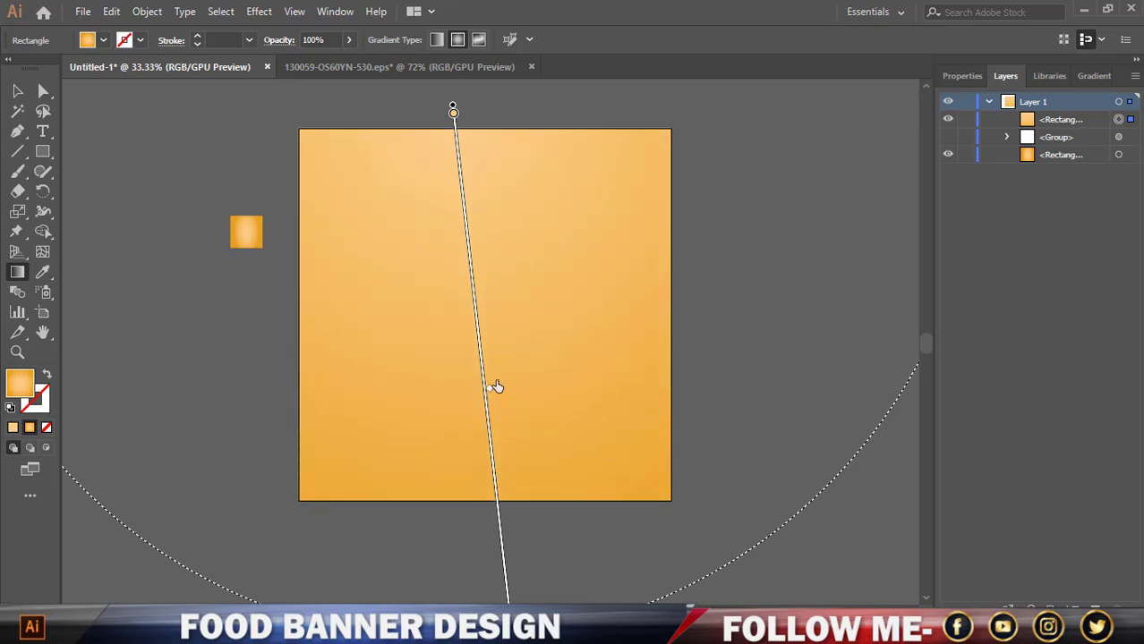
scroll(513, 307, "down", 3)
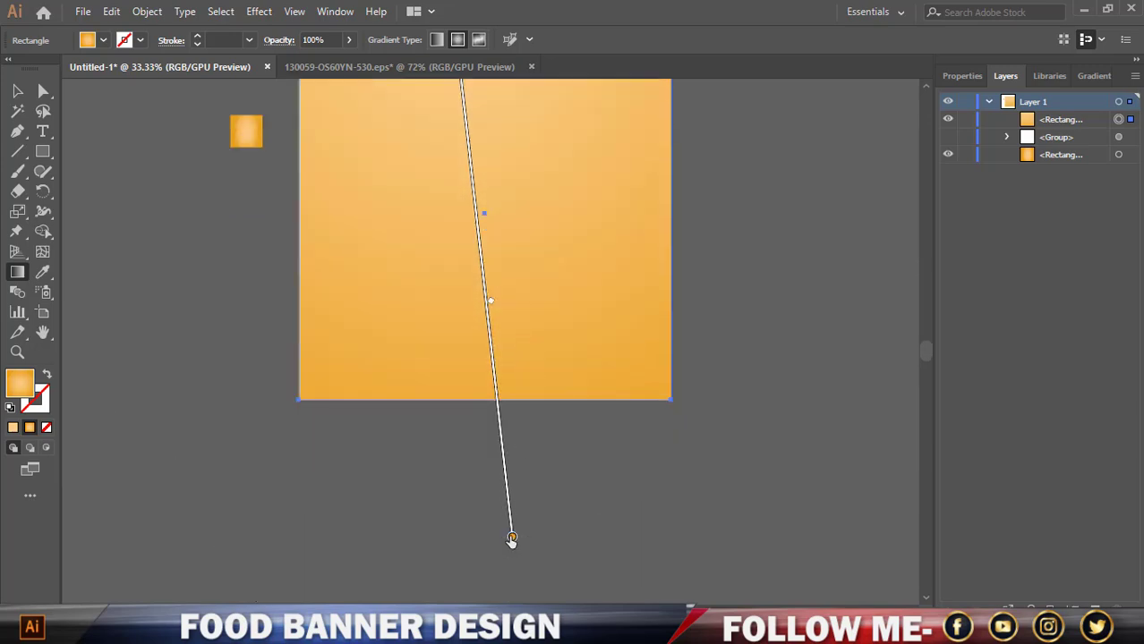
left_click_drag(512, 532, 512, 539)
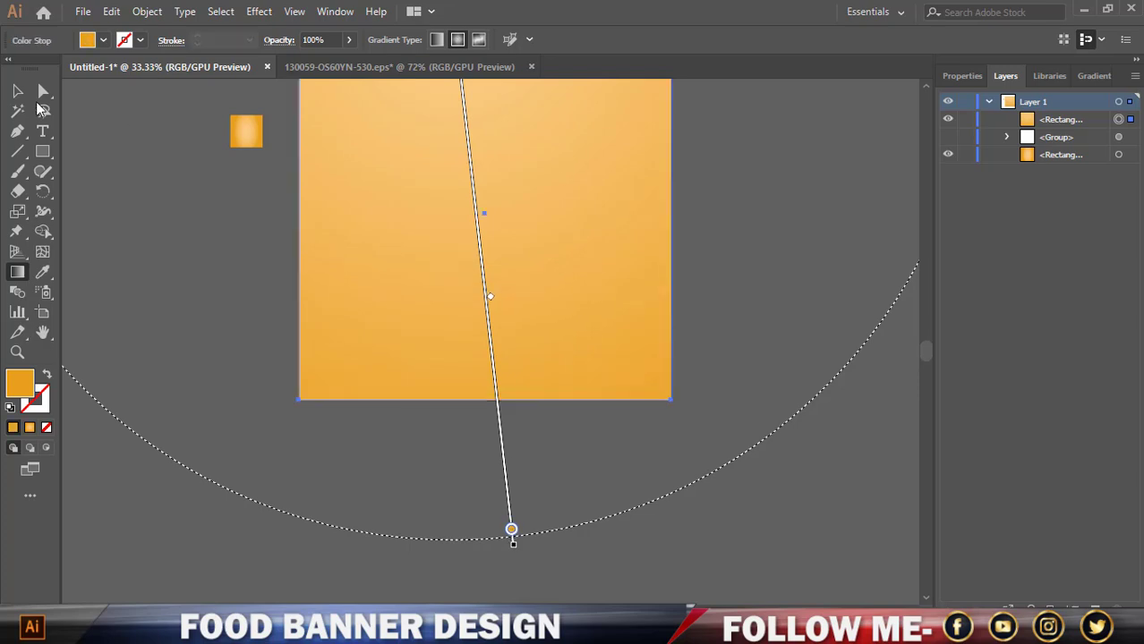
left_click(17, 90)
left_click(719, 428)
scroll(728, 389, "up", 1)
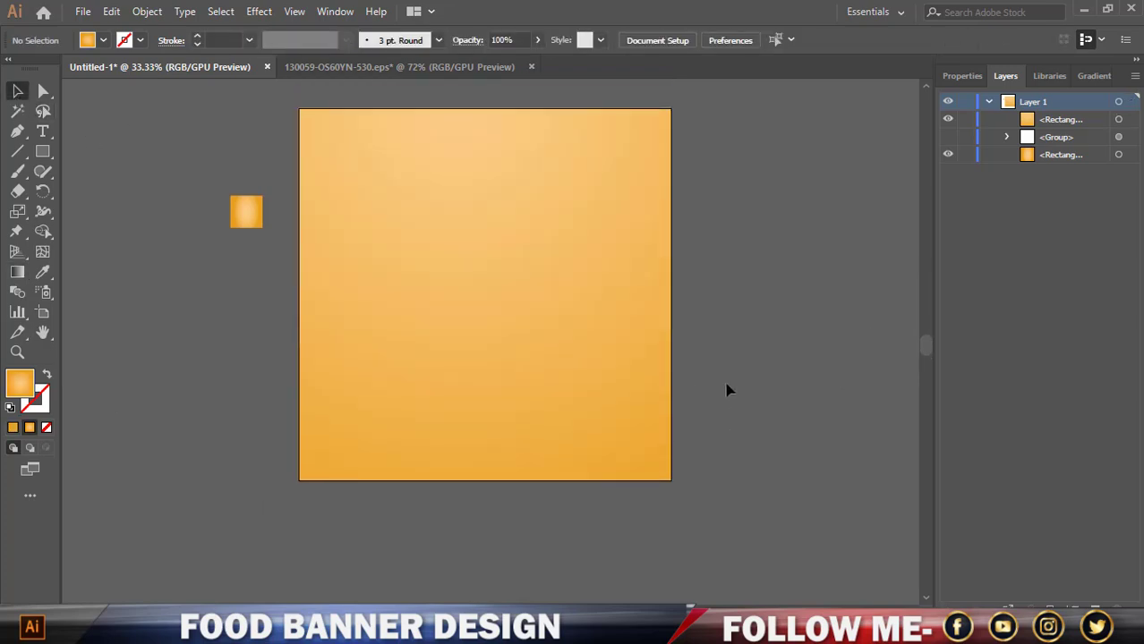
Bring the pizza pattern from the 130059-OS60YN-530.eps document into the banner and place it exactly over the orange background.
left_click(431, 66)
left_click_drag(494, 206, 250, 71)
left_click(394, 68)
left_click_drag(448, 206, 394, 137)
left_click_drag(491, 302, 712, 455)
scroll(761, 412, "up", 1)
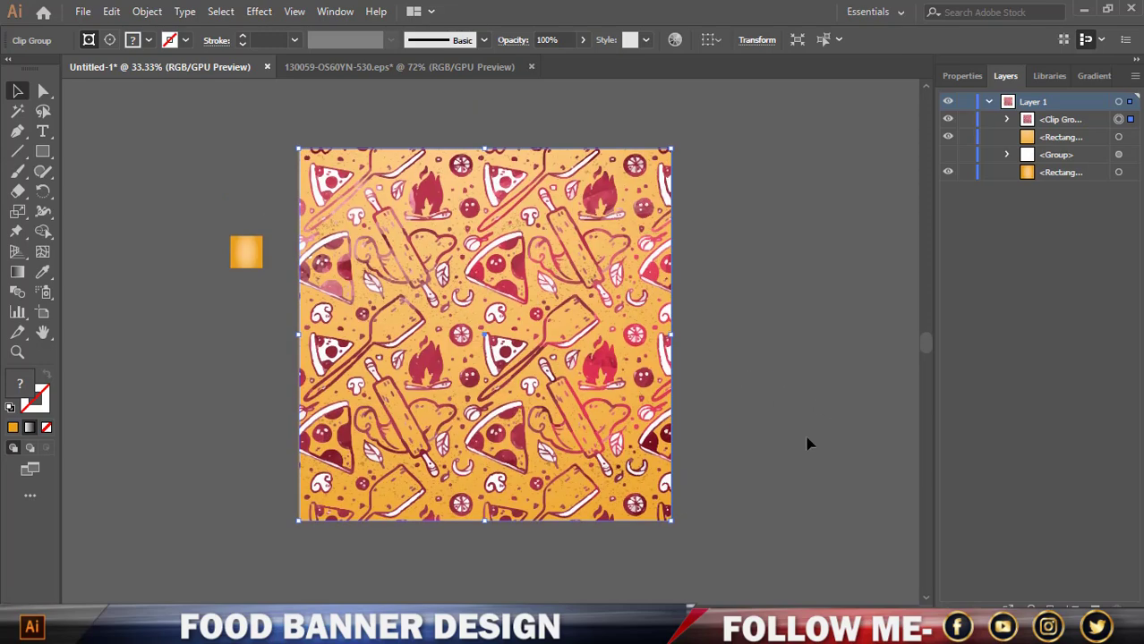
Set the pizza pattern's opacity to 10% and deselect it.
left_click(582, 40)
left_click(559, 40)
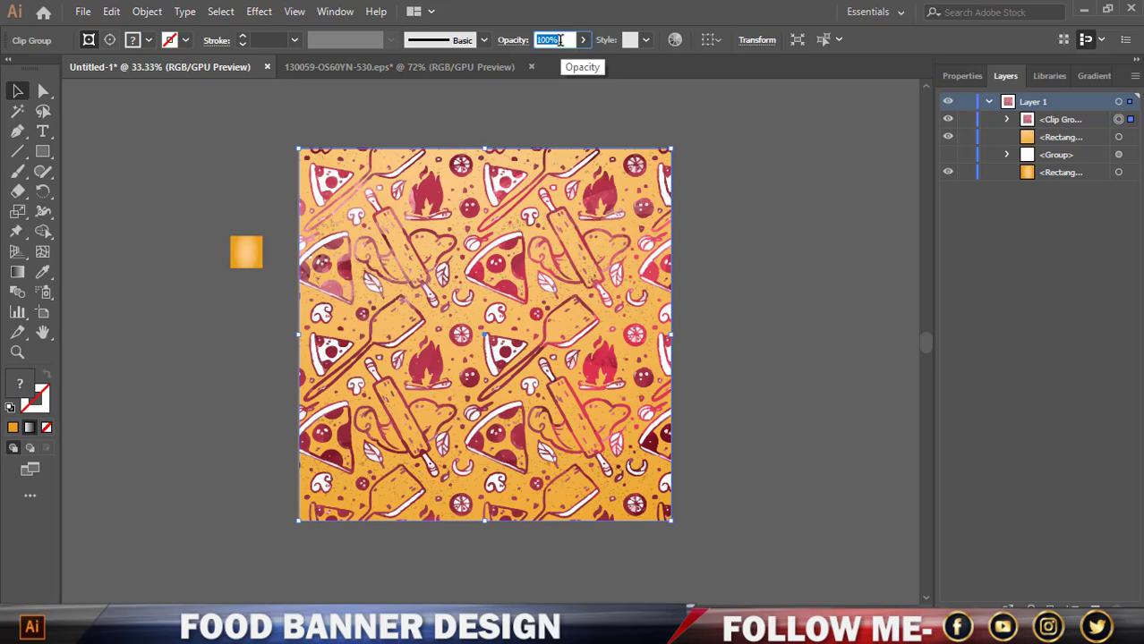
type("10")
key("Return")
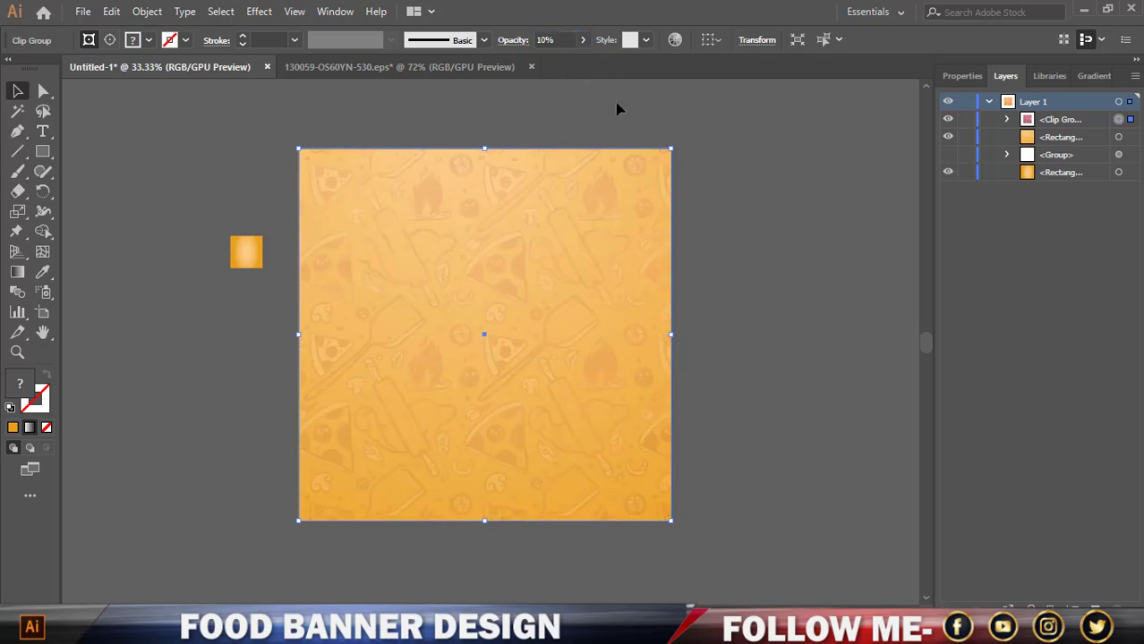
left_click(756, 135)
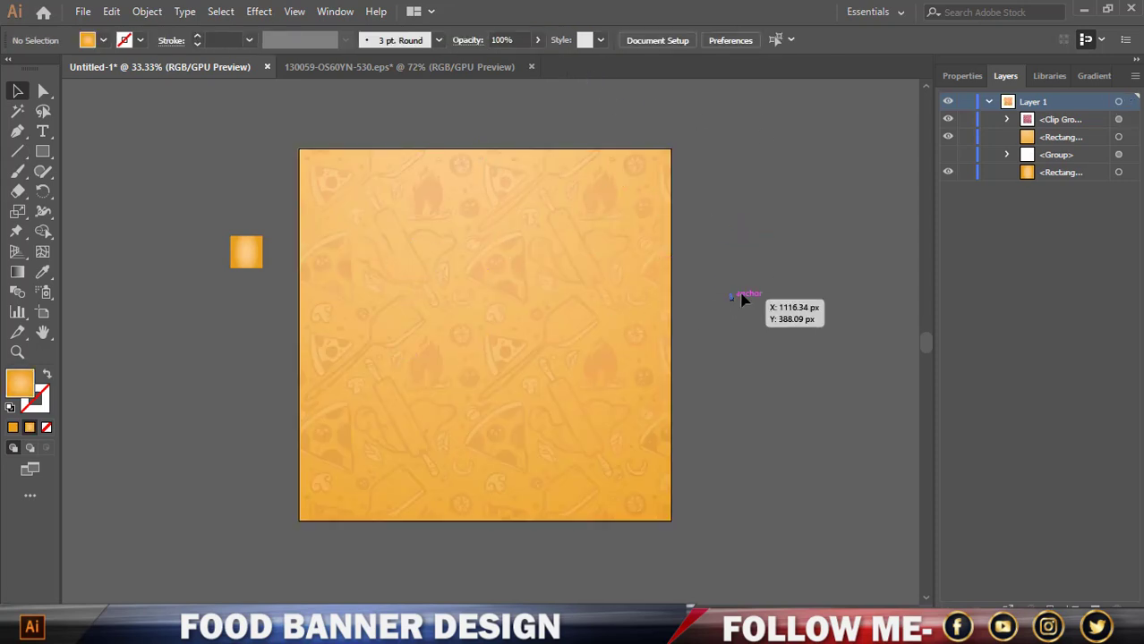
Place the Pepperoni-Pizza-PNG-Transparent-Image.png picture from the "new design food" folder onto the banner.
scroll(743, 298, "down", 1)
scroll(744, 299, "up", 2)
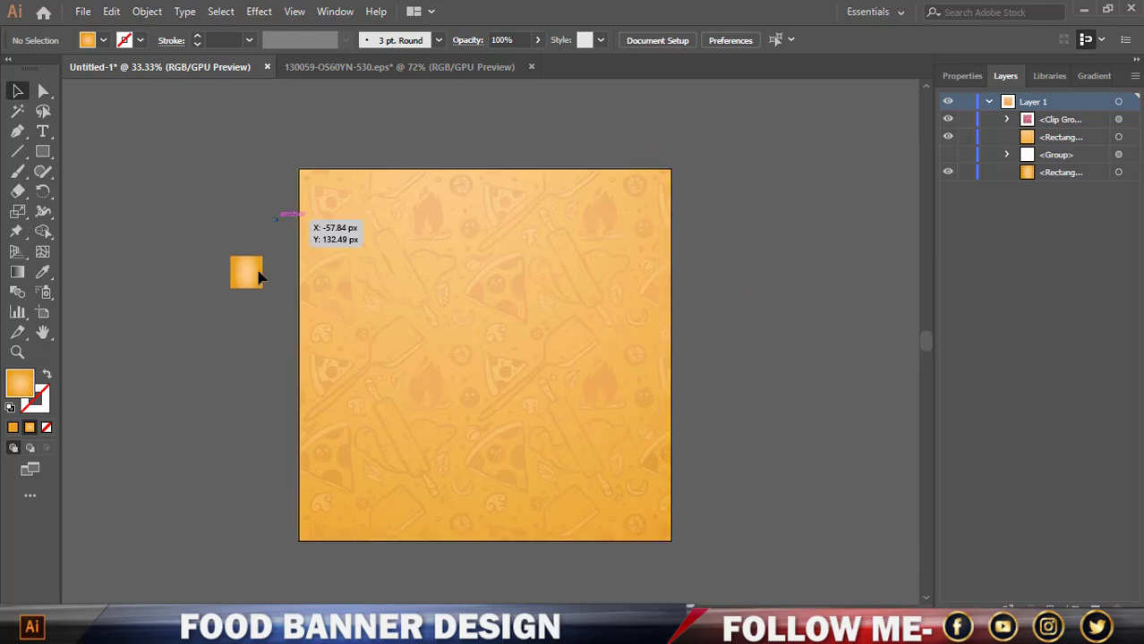
mouse_move(98, 626)
left_click(103, 562)
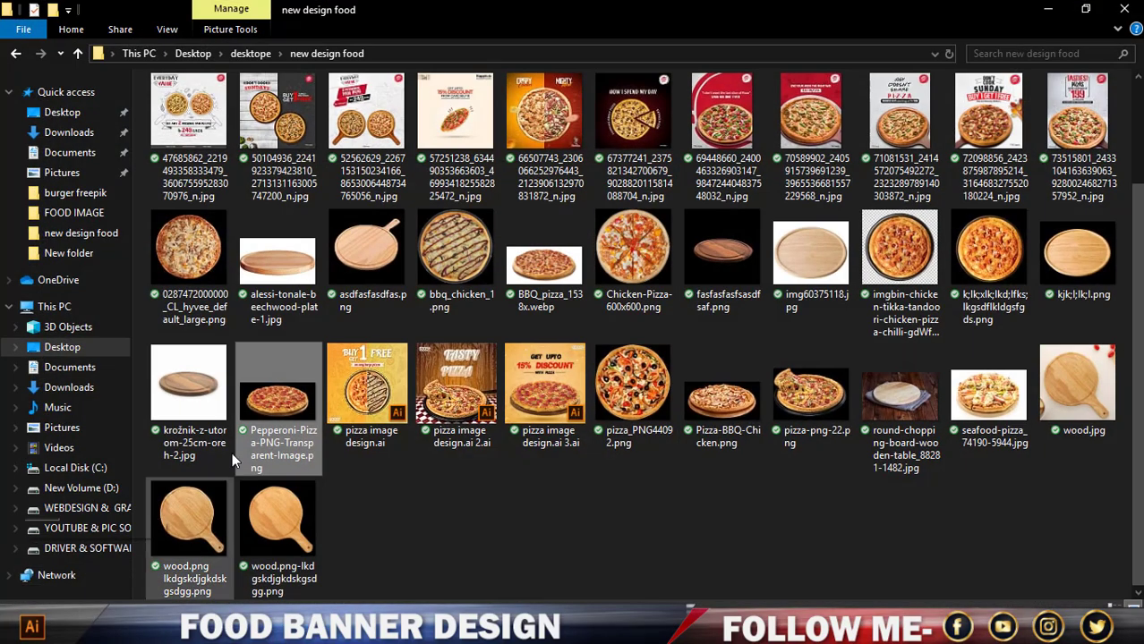
left_click_drag(277, 403, 520, 384)
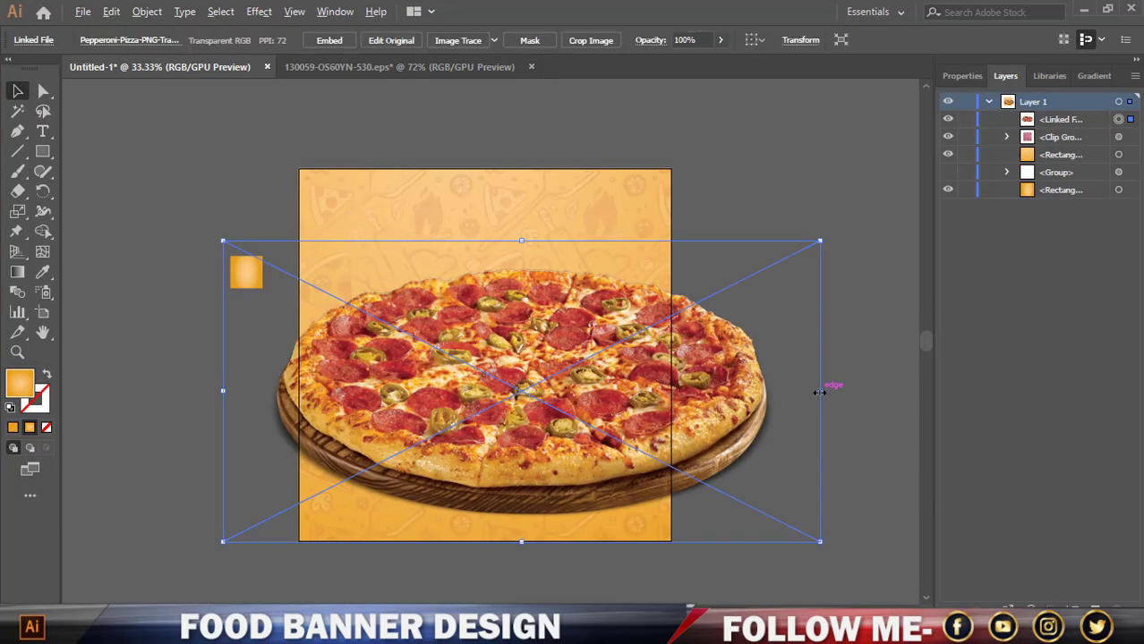
Scale the pepperoni pizza image down proportionally so it spans most of the banner's width in the lower half.
left_click_drag(818, 392, 679, 391)
left_click_drag(594, 420, 540, 452)
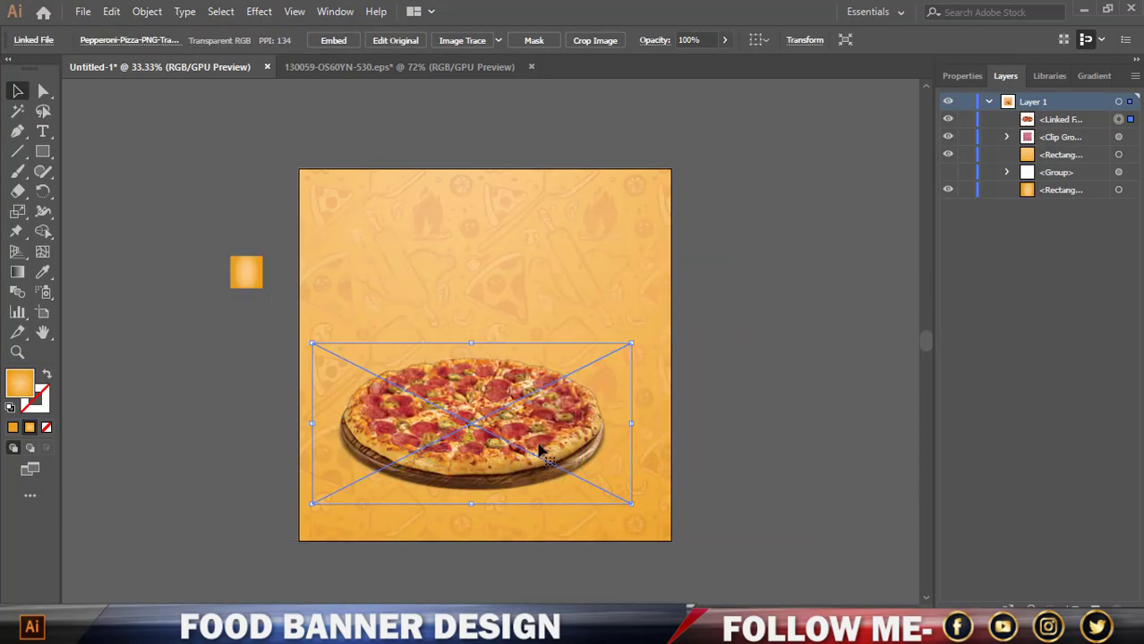
key("ctrl+=")
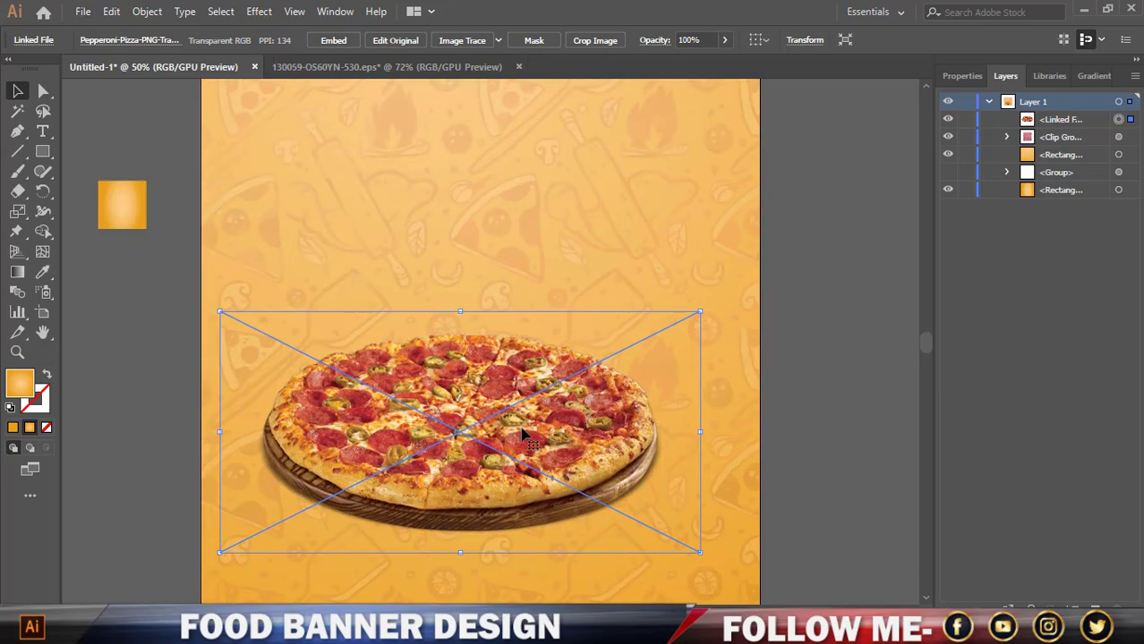
left_click_drag(701, 432, 744, 433)
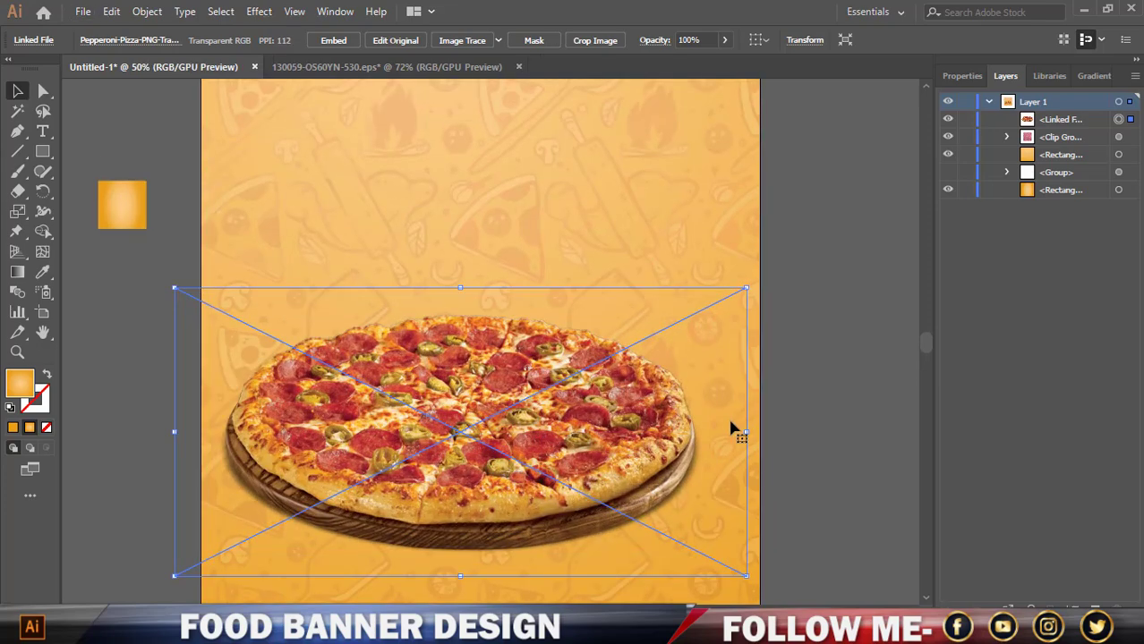
key("ctrl+minus")
Move the pizza image to the right so it sits horizontally centered in the lower half of the banner.
left_click(821, 453)
left_click_drag(618, 370, 638, 371)
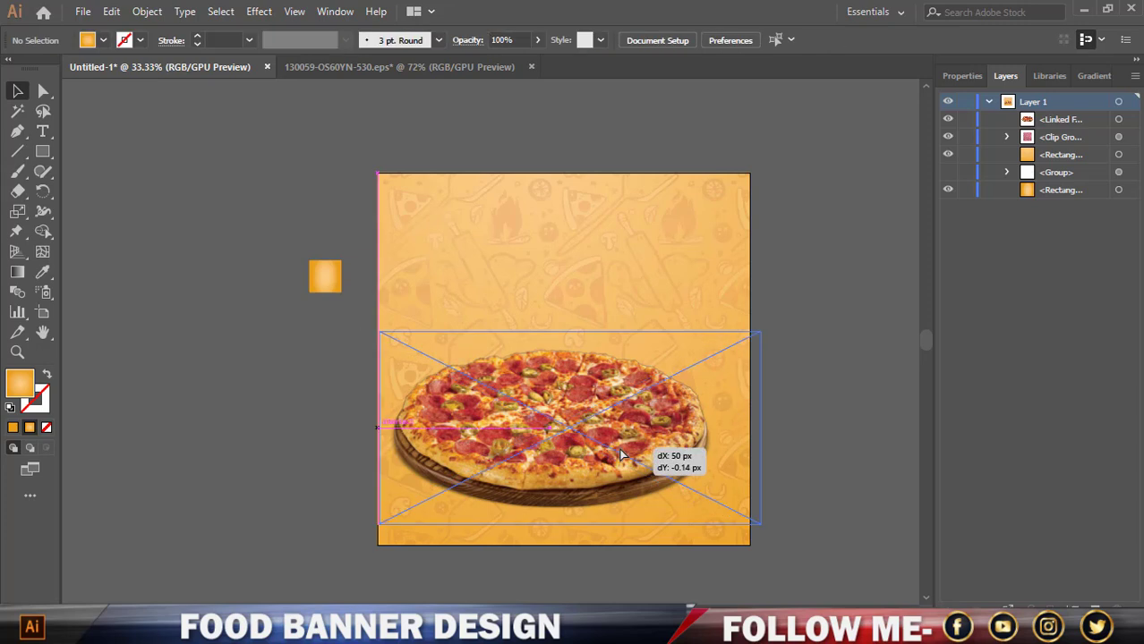
left_click_drag(638, 457, 676, 447)
left_click(788, 449)
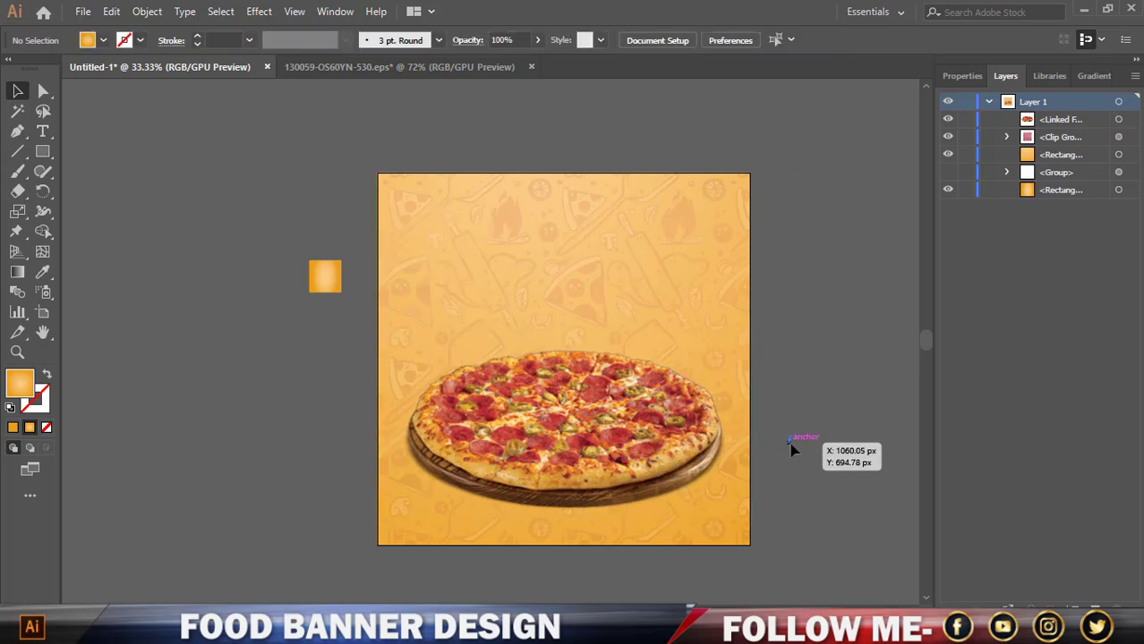
Enlarge the pizza image slightly and nudge it a little to the right to fine-tune its centering.
left_click(664, 448)
left_click_drag(754, 429, 758, 430)
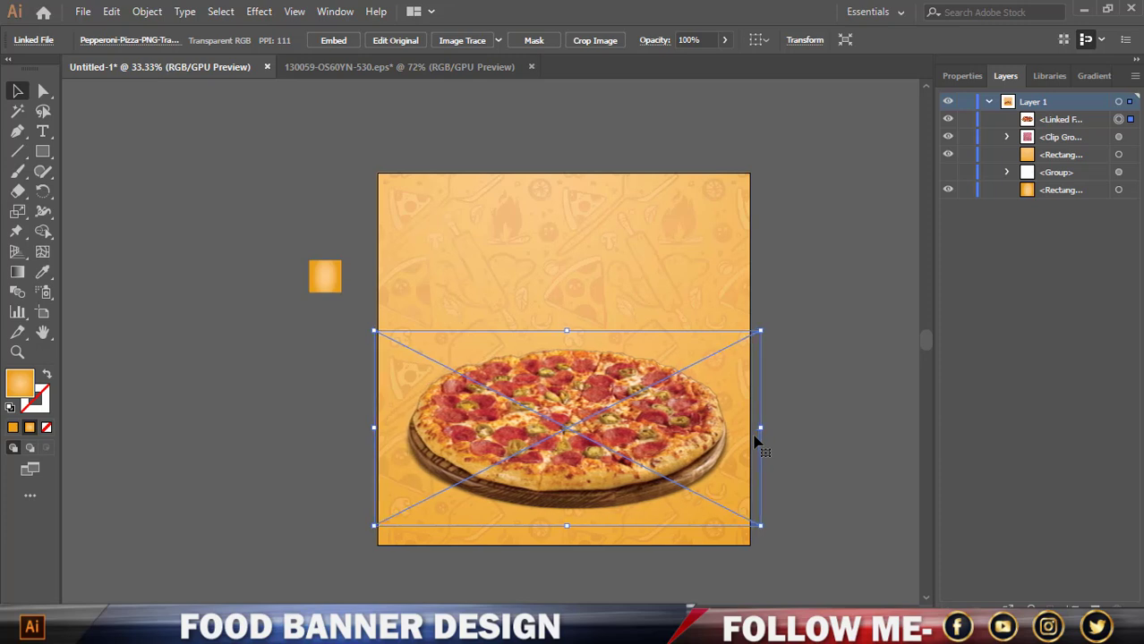
key("shift+Right")
key("shift+Right")
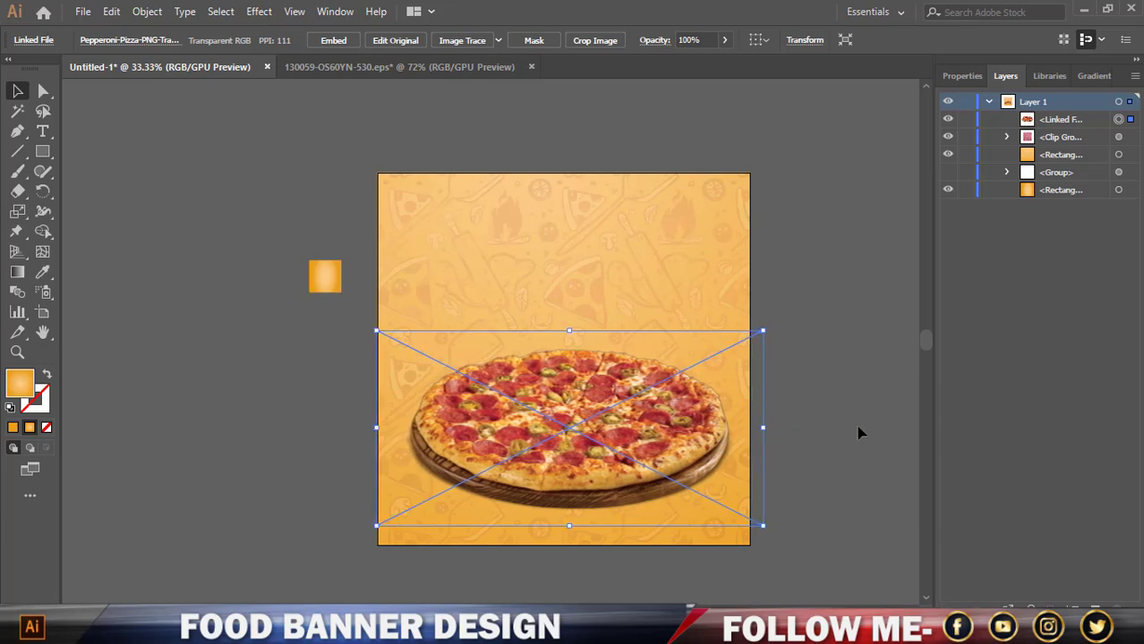
key("shift+Left")
left_click(782, 324)
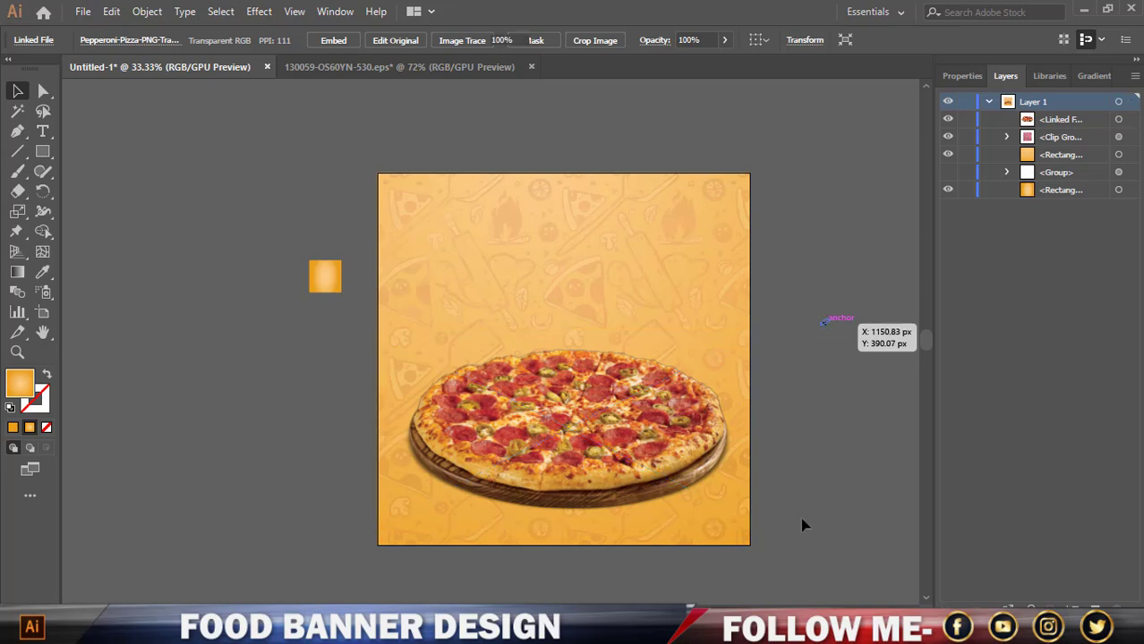
scroll(563, 358, "left", 2)
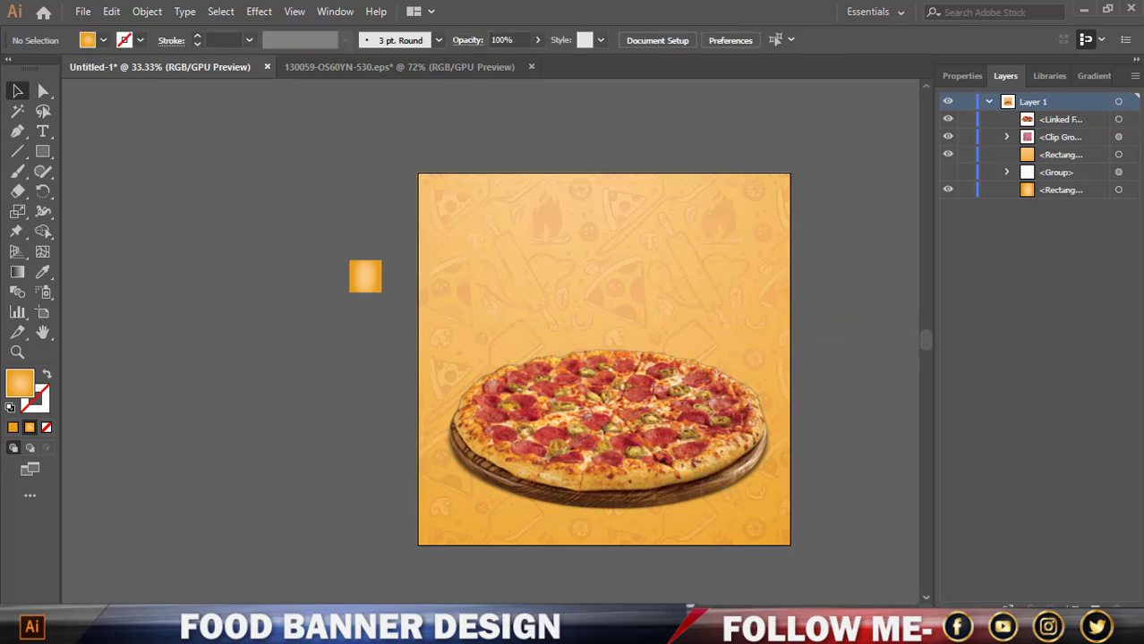
scroll(899, 483, "right", 6)
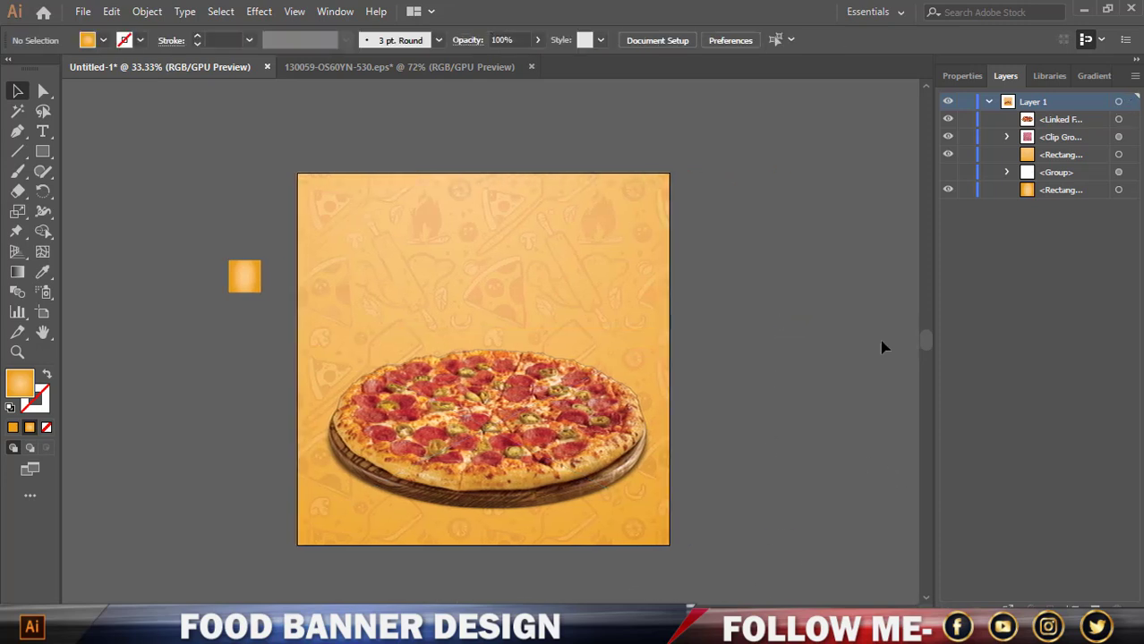
left_click(42, 130)
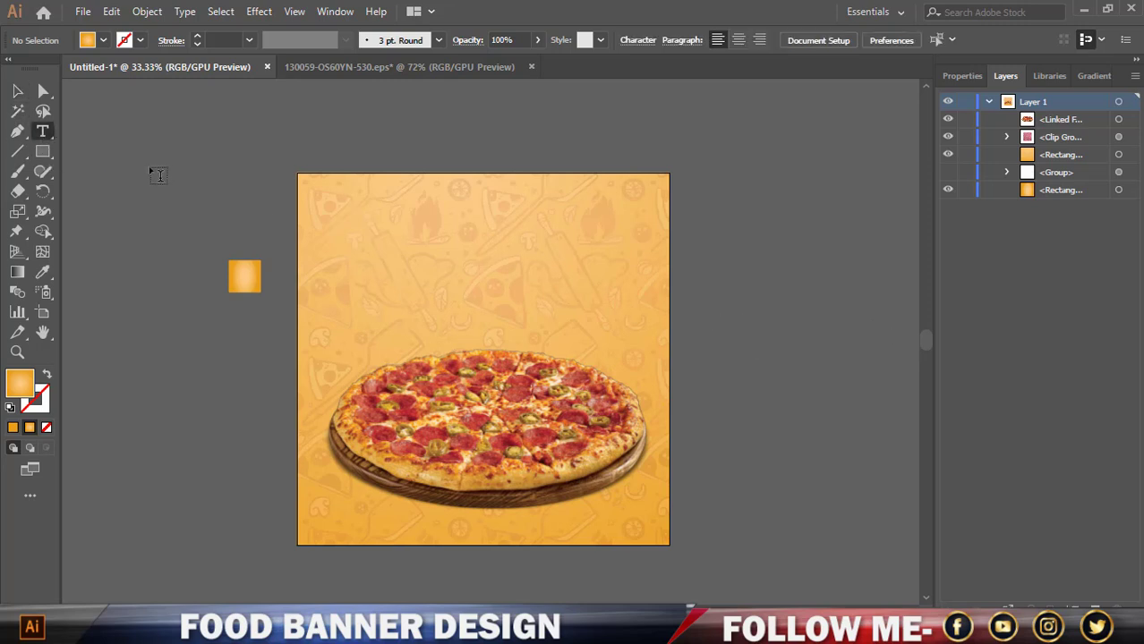
scroll(158, 174, "up", 3)
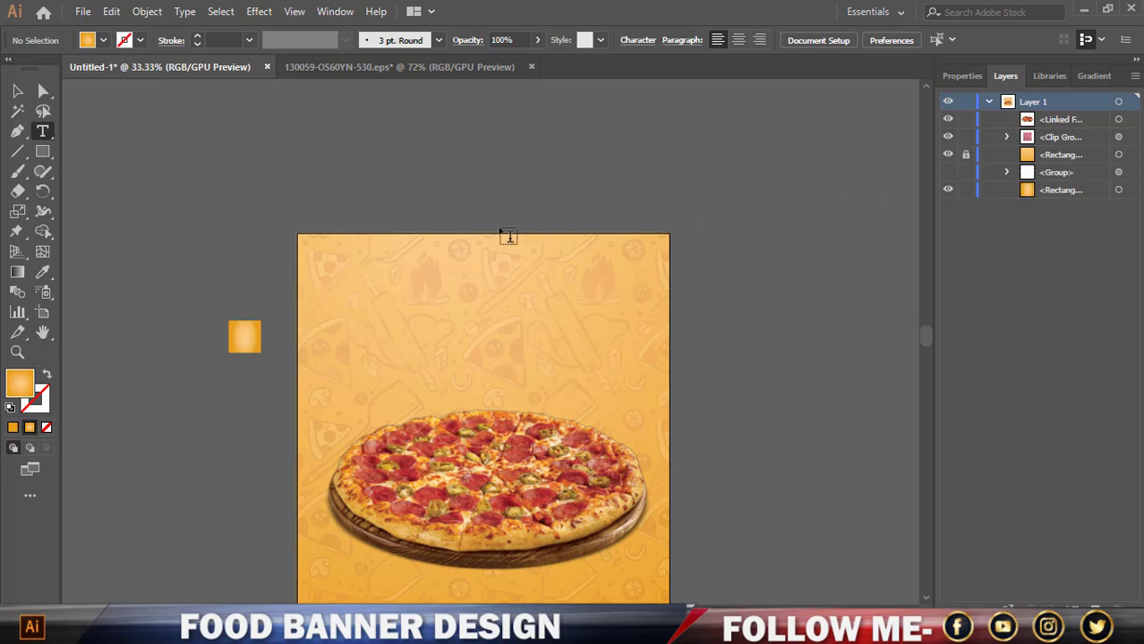
scroll(509, 234, "down", 1)
left_click(429, 265)
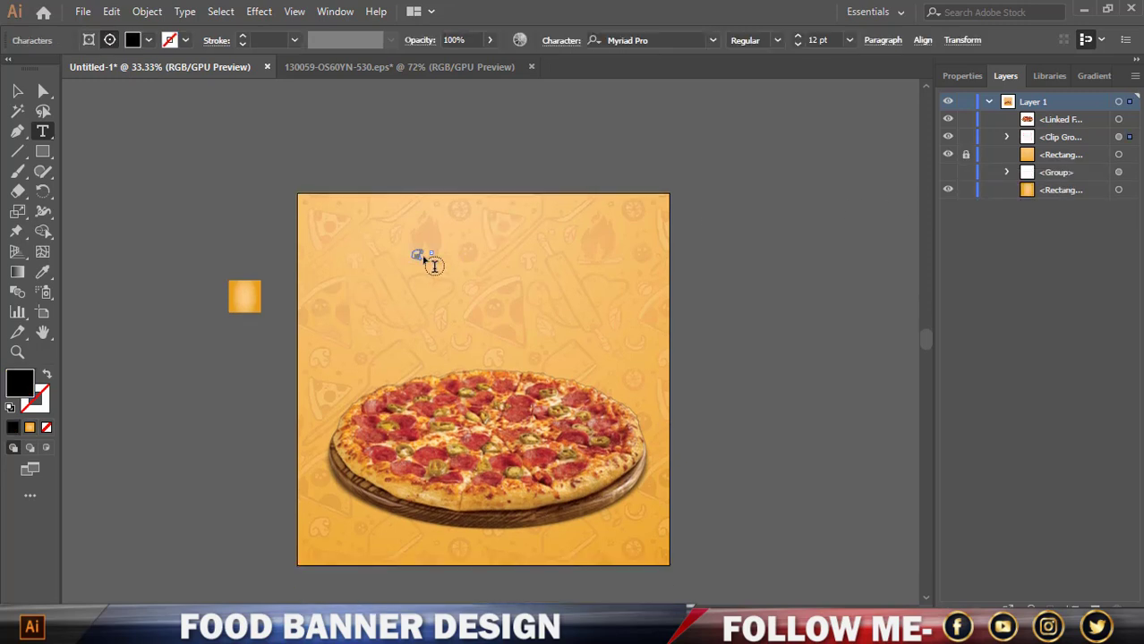
key("Escape")
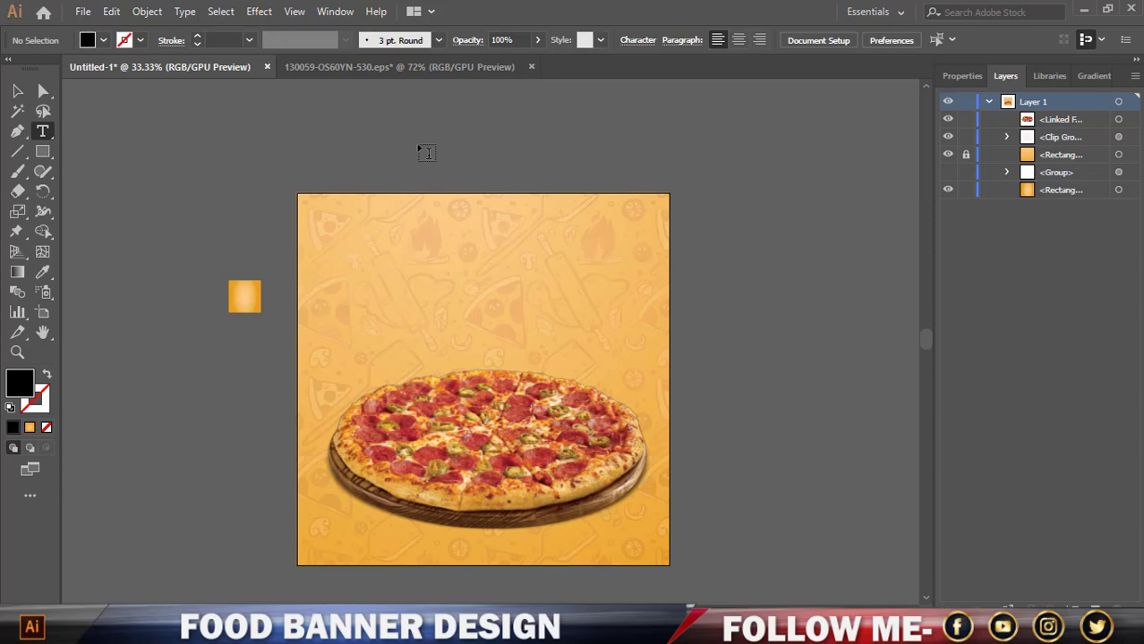
Add the text "GET UPTO" at 60 pt on the empty canvas above the banner.
left_click(419, 145)
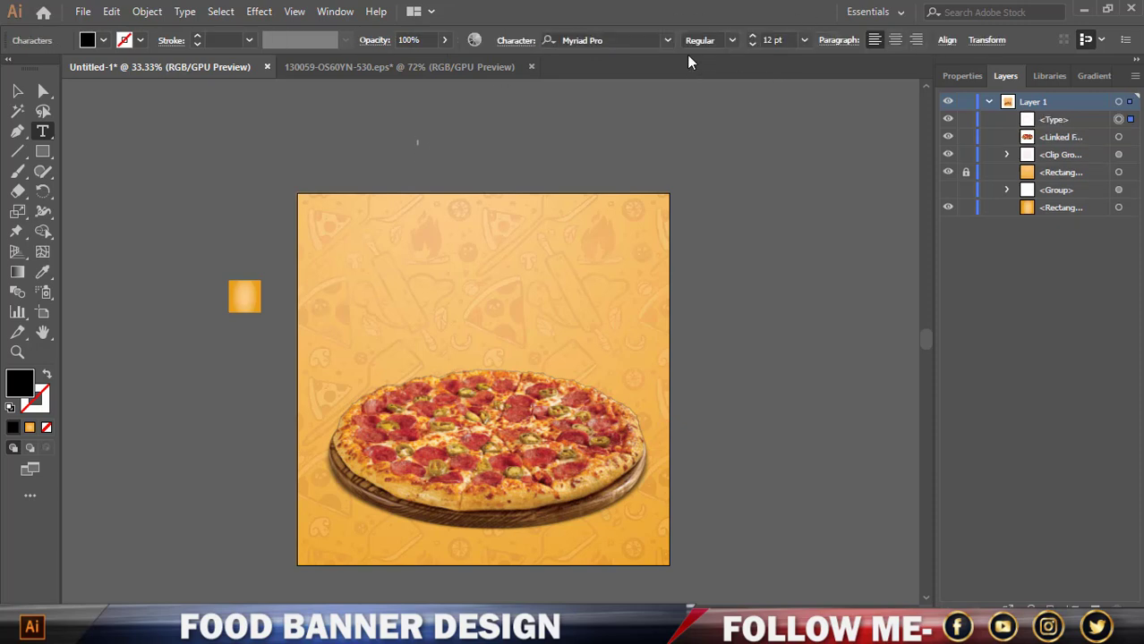
left_click(804, 40)
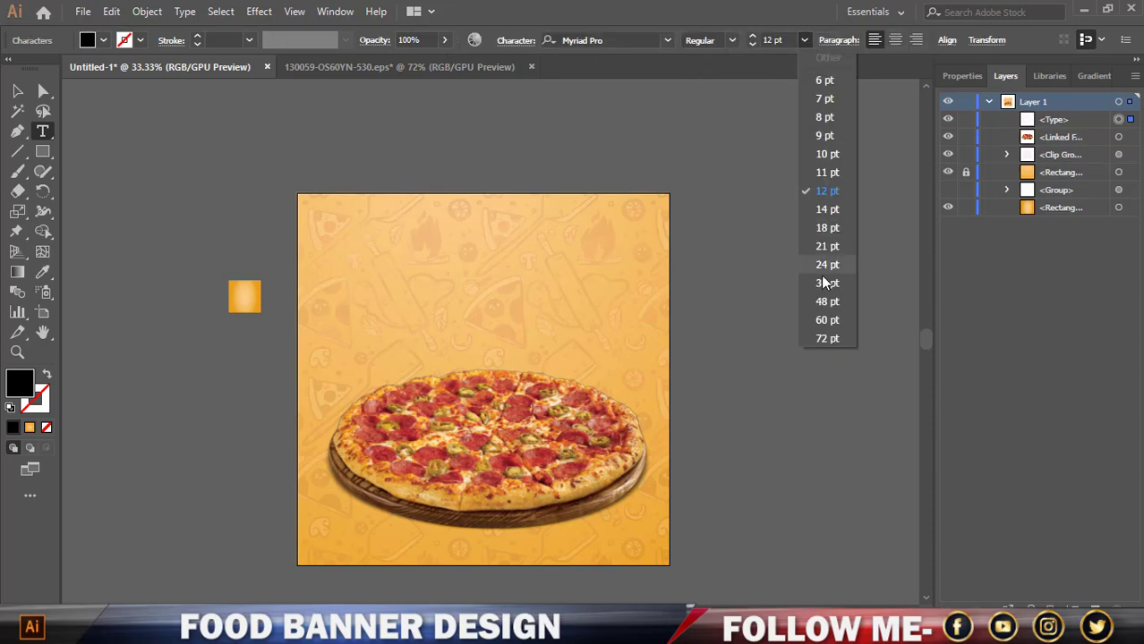
left_click(817, 321)
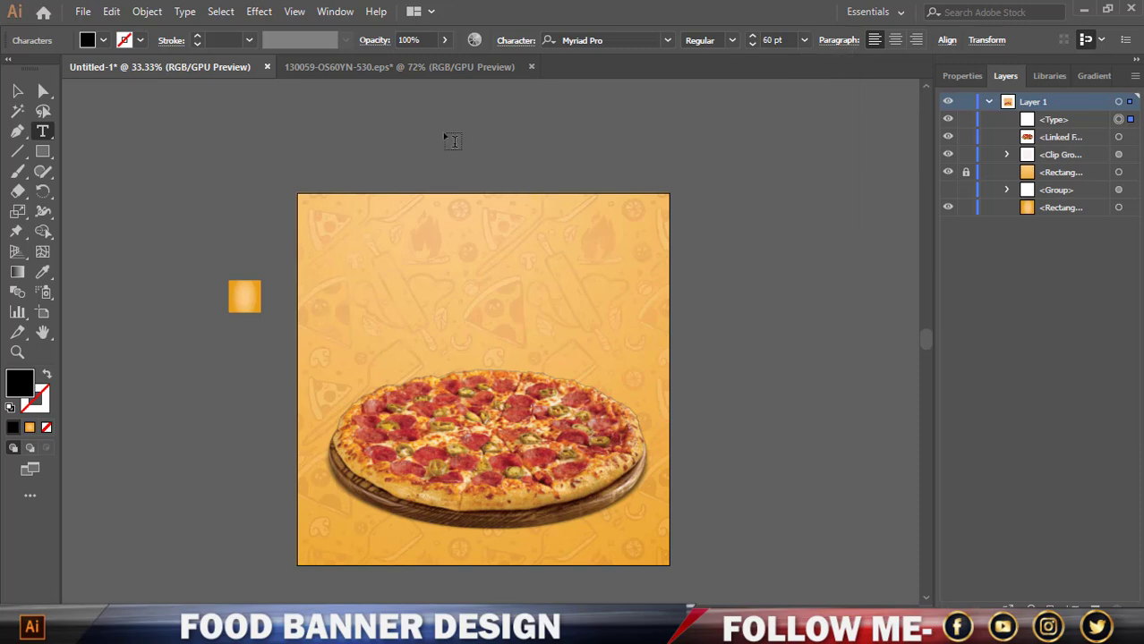
type("GET UPTO")
left_click(17, 111)
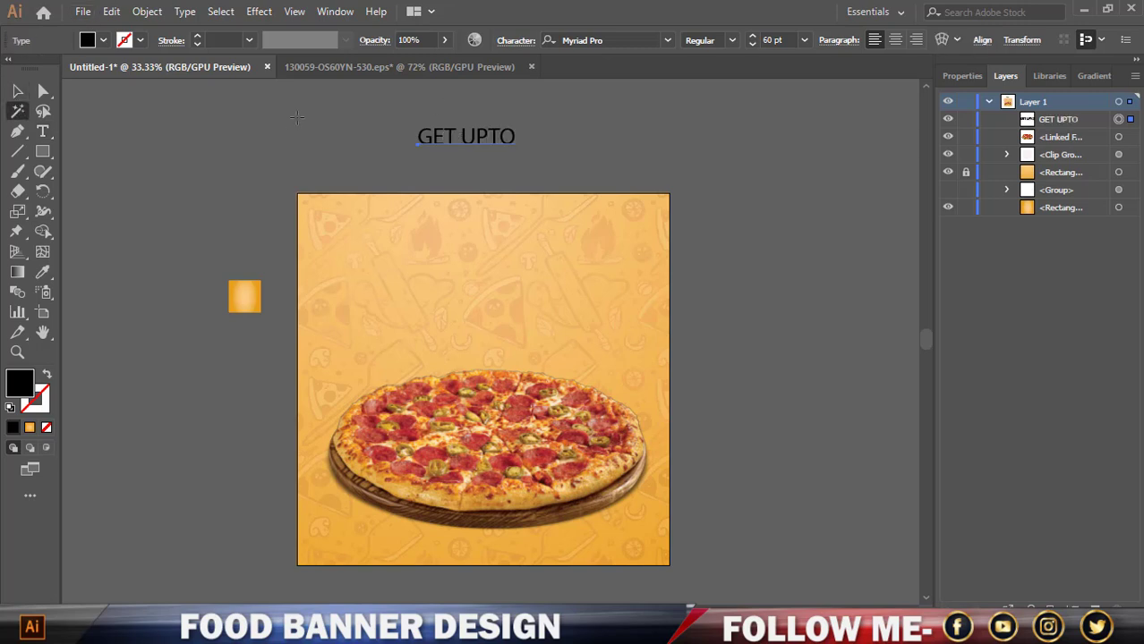
Duplicate the GET UPTO text just above the banner and change the copy to "15% DISCOUNT".
left_click(20, 91)
left_click_drag(421, 140, 306, 164)
key("t")
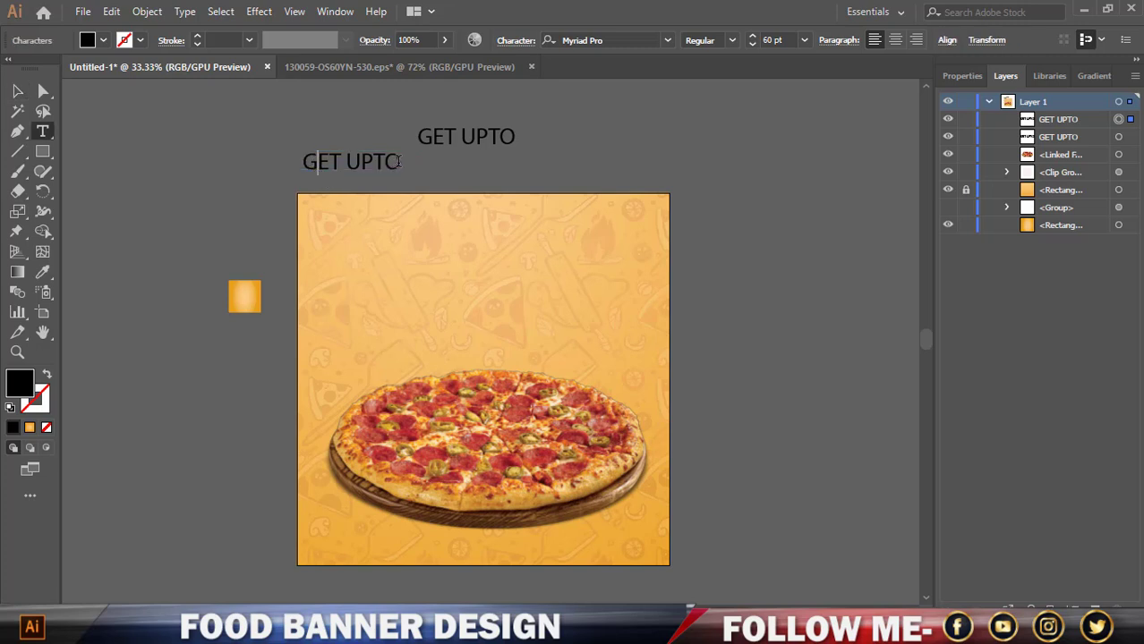
left_click_drag(400, 161, 300, 163)
type("15% DISCOUNT")
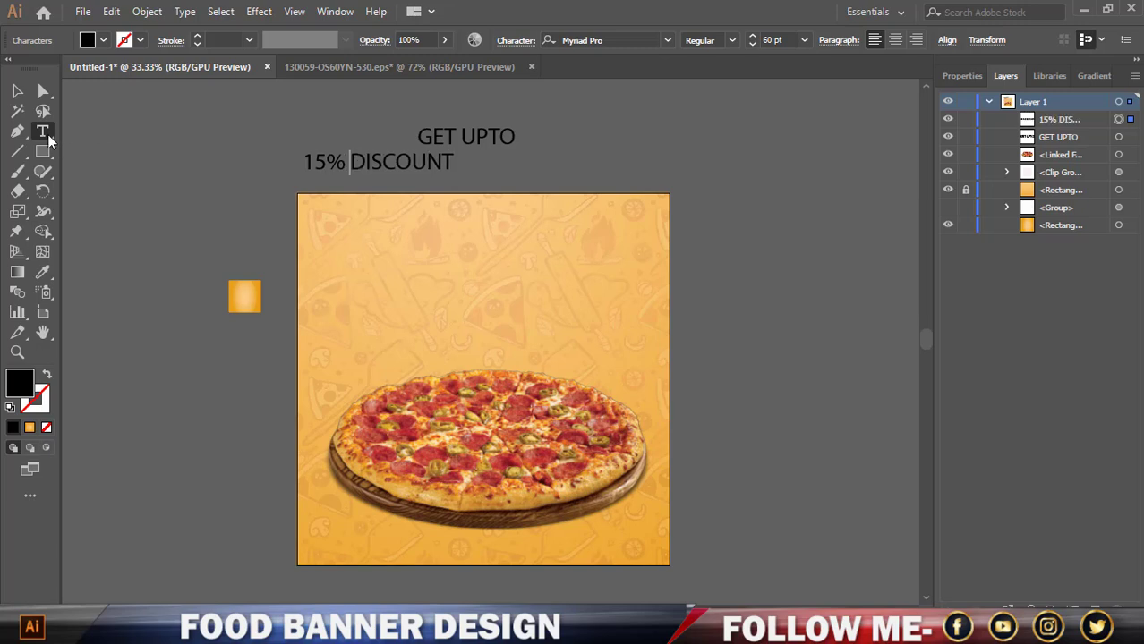
left_click(17, 90)
left_click(417, 180)
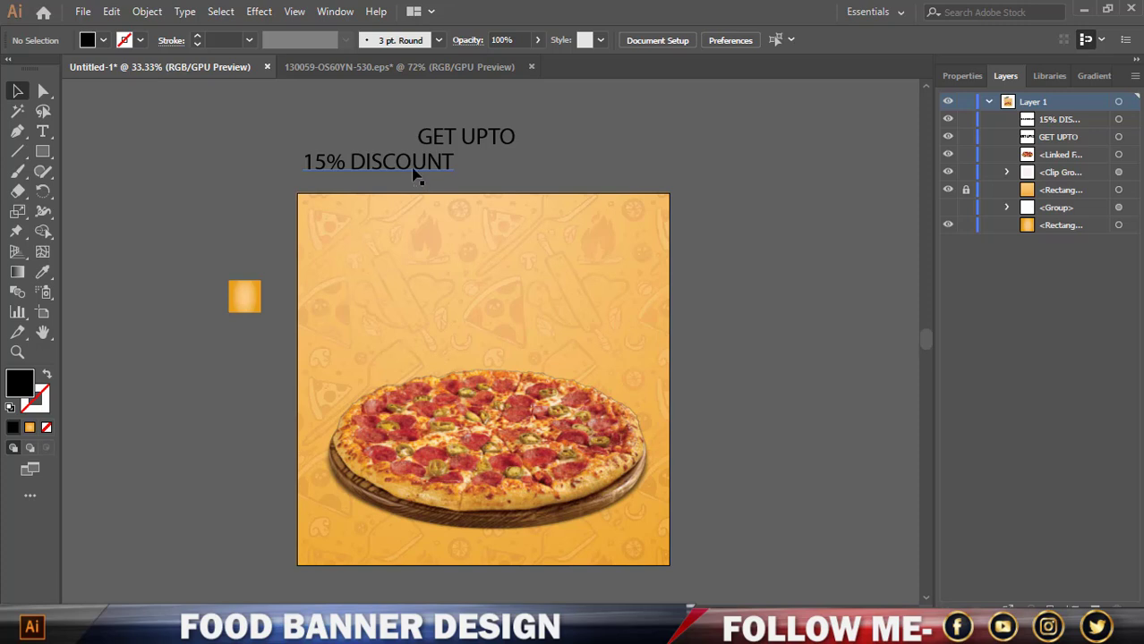
Duplicate the 15% DISCOUNT text, change the copy to "WITH PIZZA" and park it outside the banner to the left.
left_click_drag(414, 177, 481, 166)
double_click(642, 161)
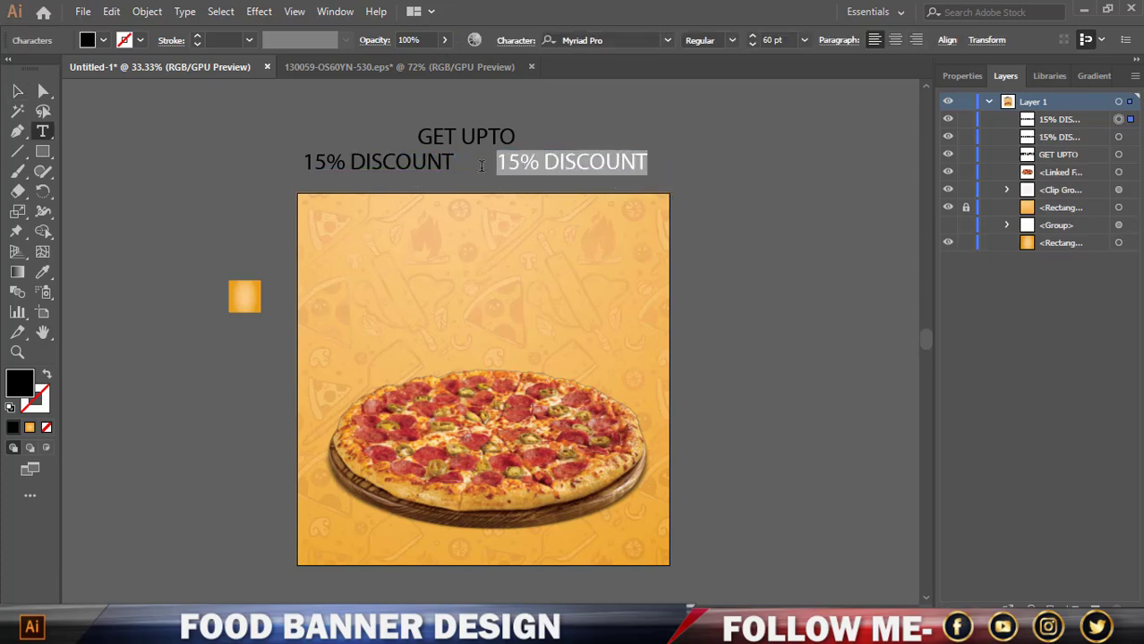
type("WITH")
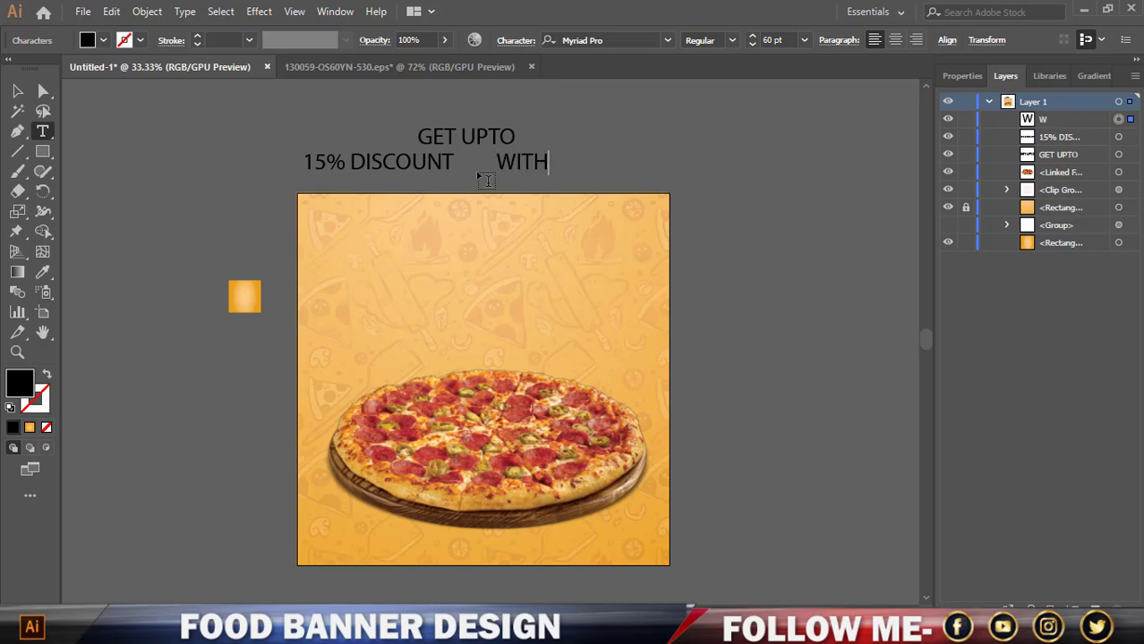
type(" PIZZA")
left_click(17, 90)
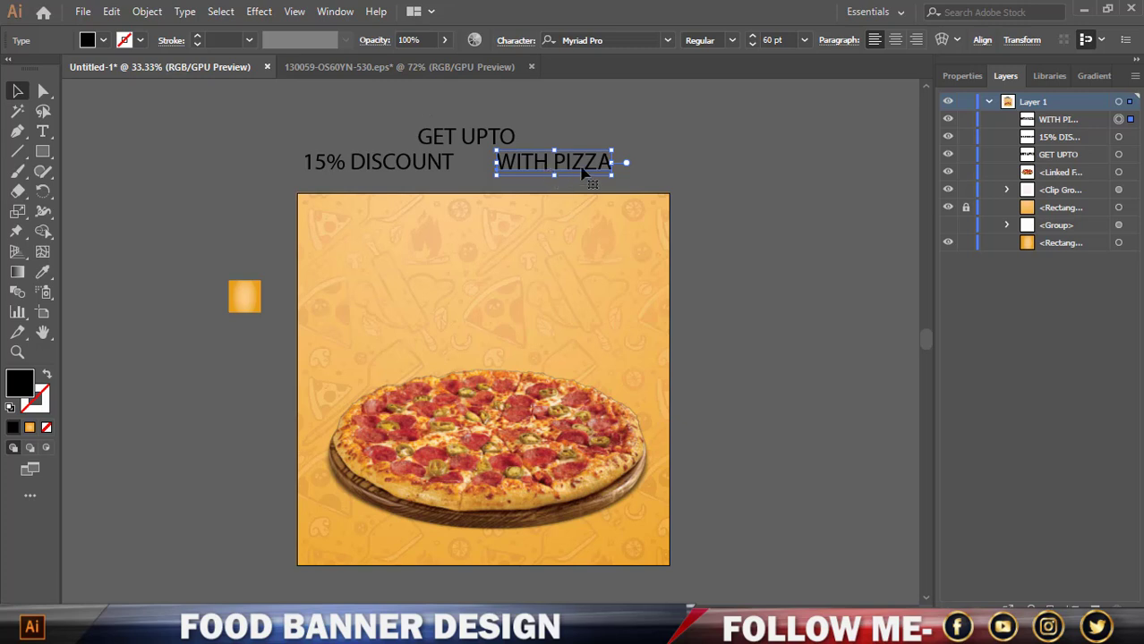
left_click_drag(581, 173, 236, 166)
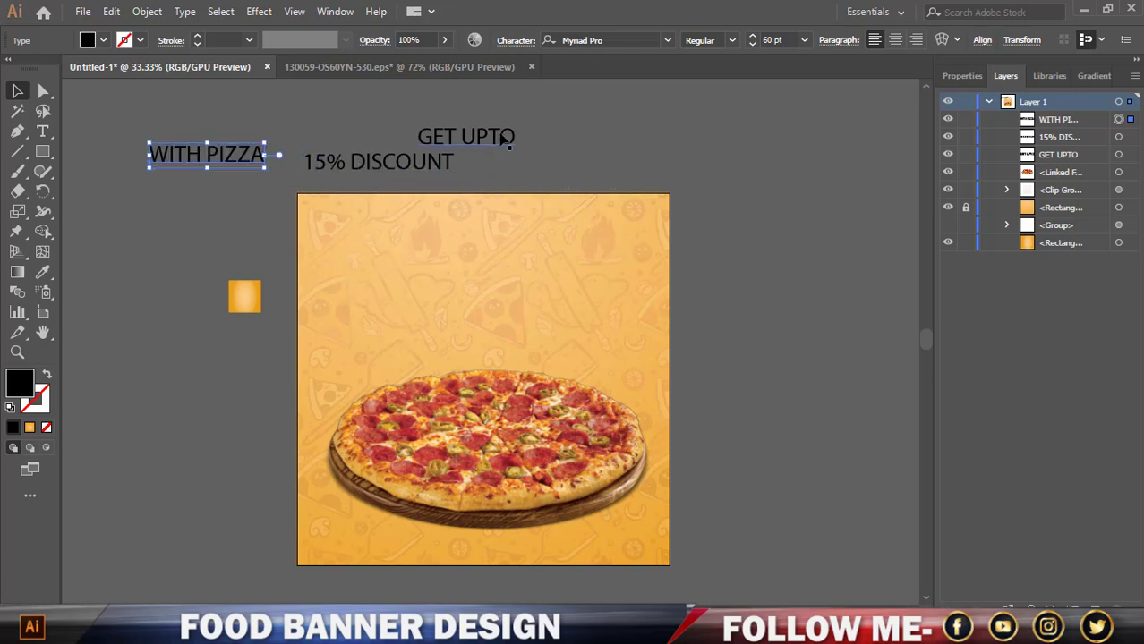
Place the GET UPTO text near the banner's upper edge in the PaybAck font, enlarged to about 73 pt.
left_click_drag(507, 141, 509, 224)
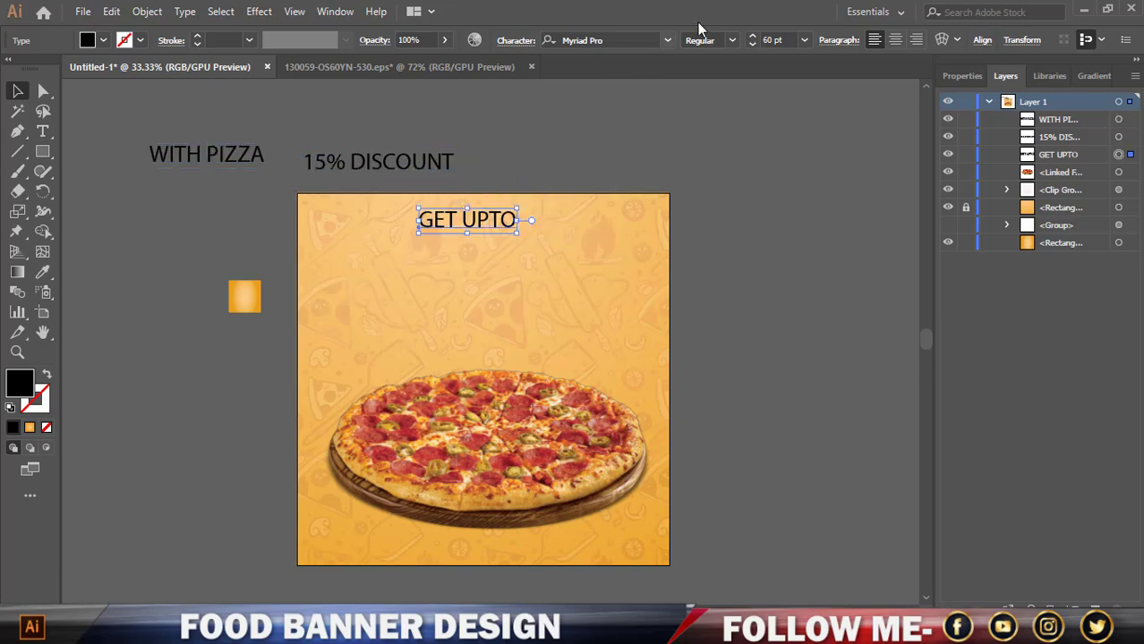
left_click(668, 39)
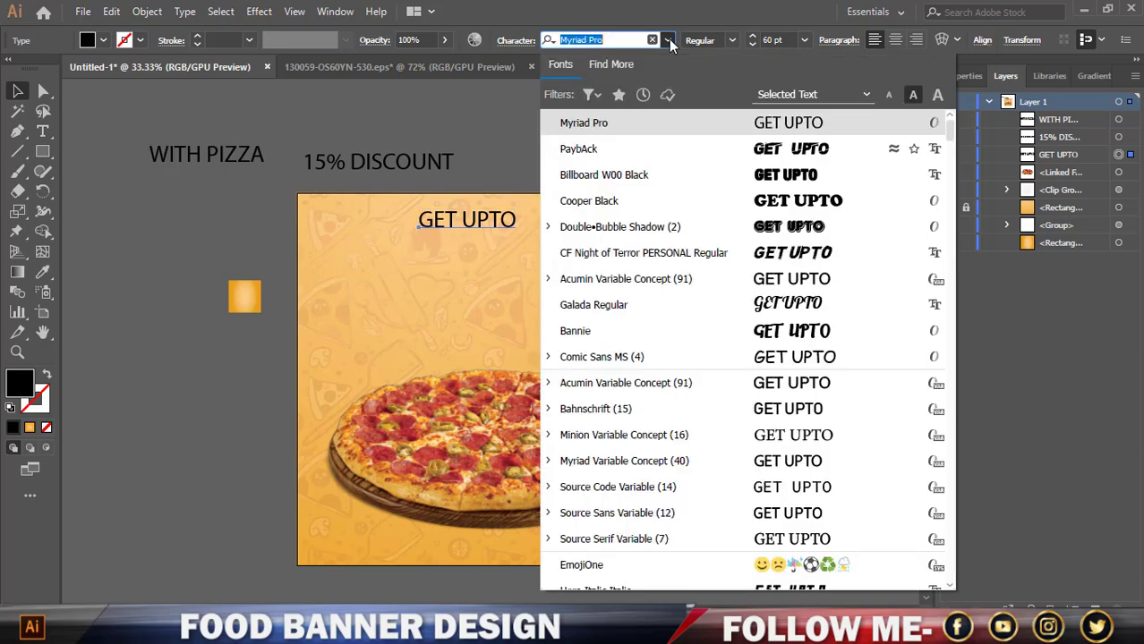
left_click(776, 154)
left_click(761, 194)
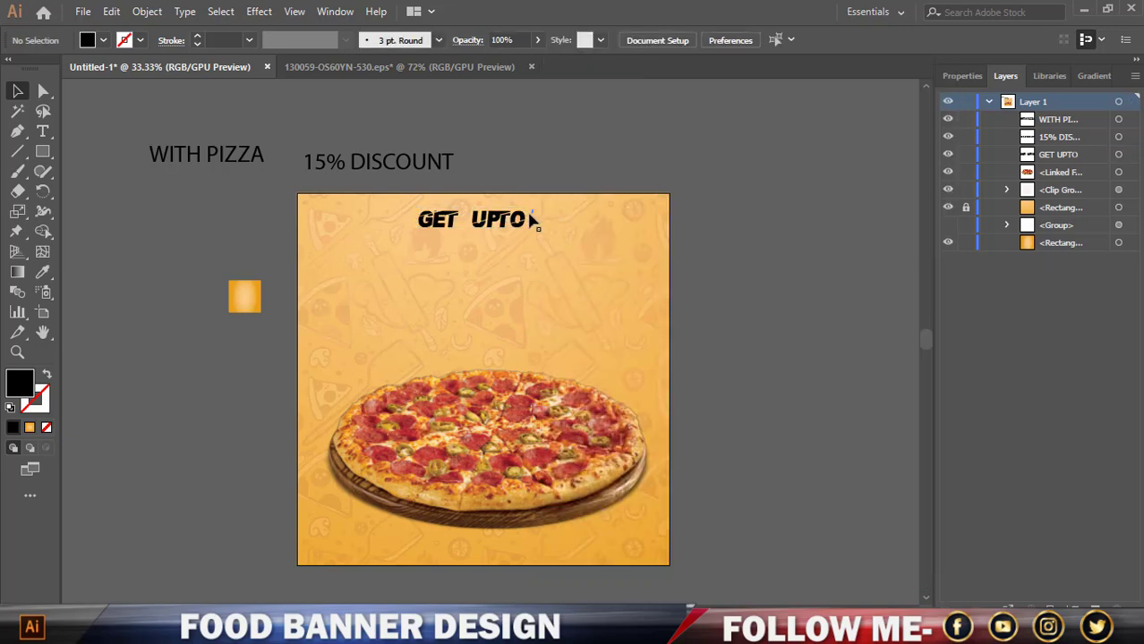
left_click_drag(517, 221, 546, 241)
Lock the clip group holding the faint pizza pattern.
left_click(665, 251)
left_click(747, 264)
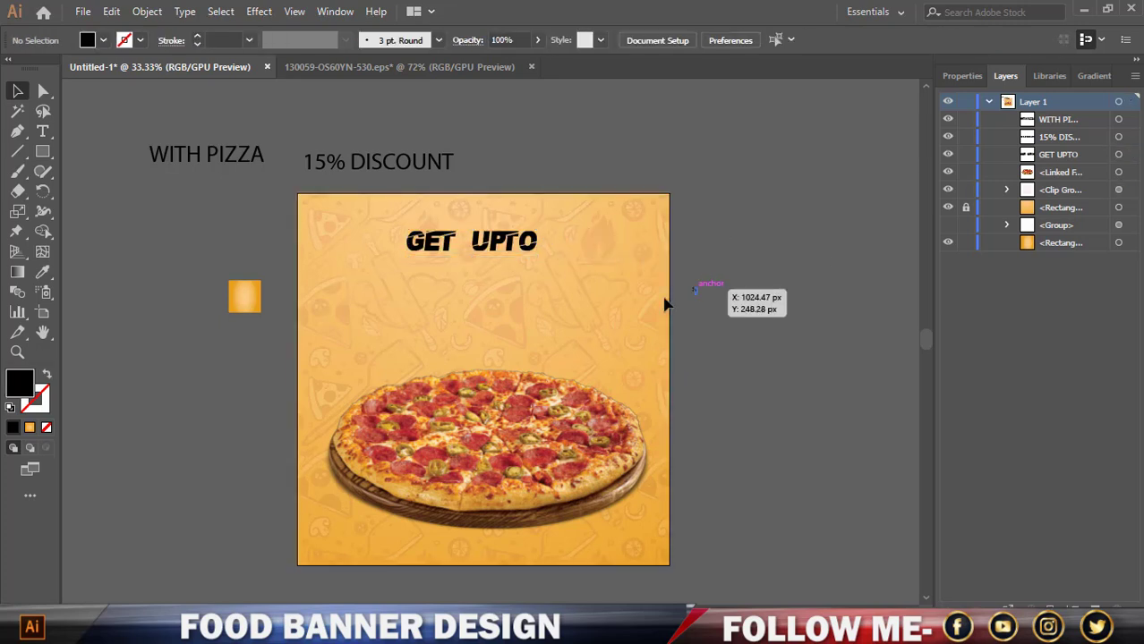
left_click(648, 302)
left_click(965, 190)
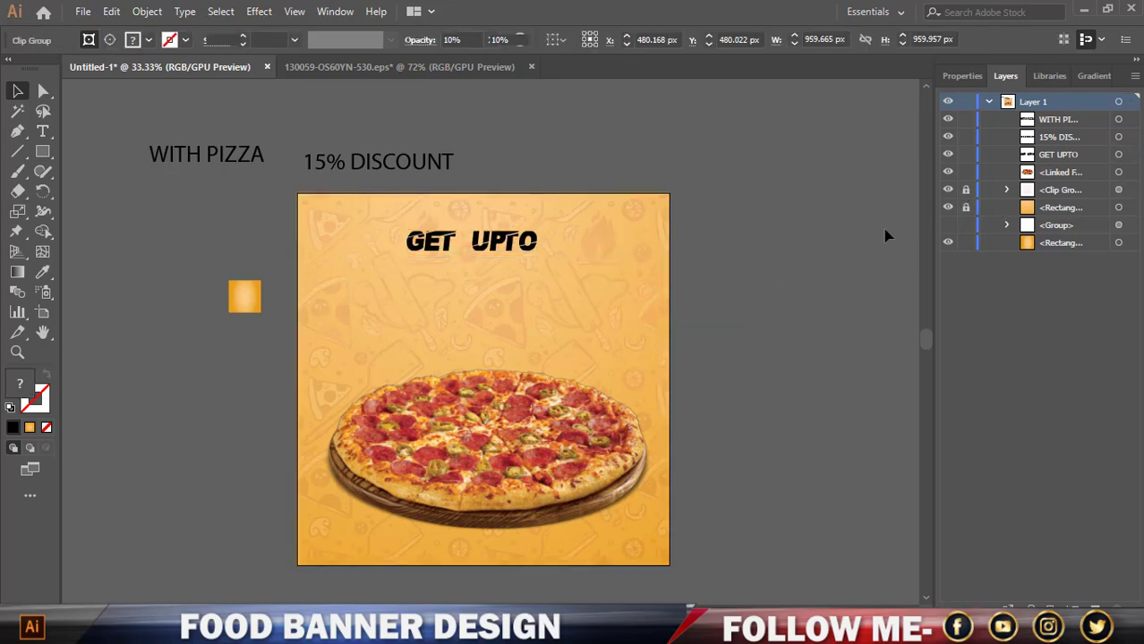
Copy the GET UPTO text's font and size onto the WITH PIZZA and 15% DISCOUNT texts with the Eyedropper.
scroll(743, 225, "down", 1)
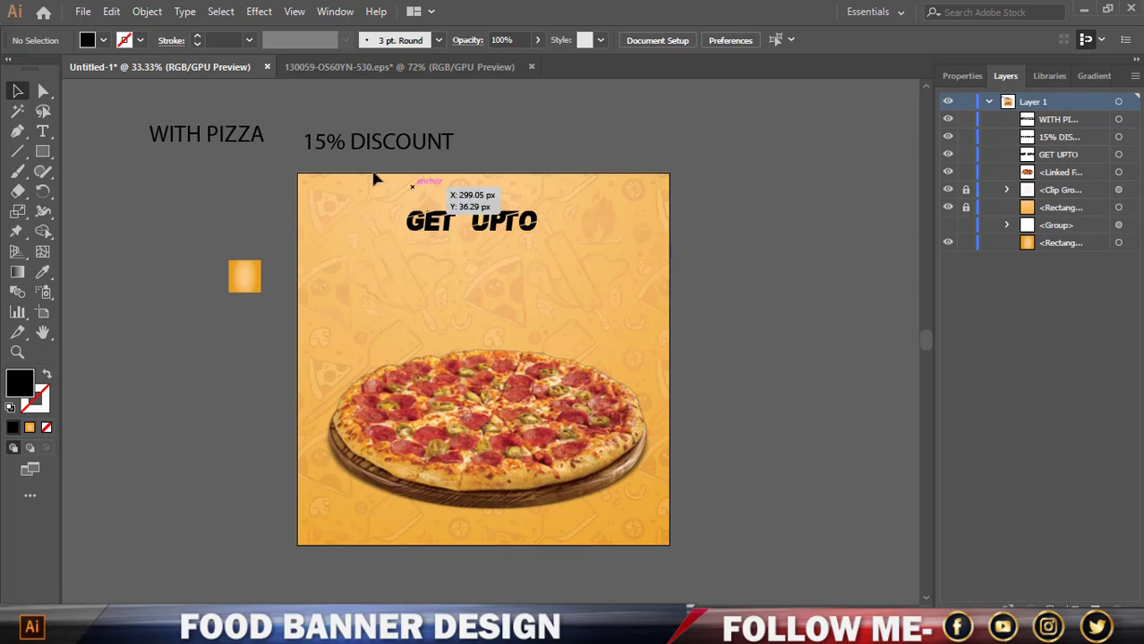
left_click(231, 134)
left_click(402, 139, "shift")
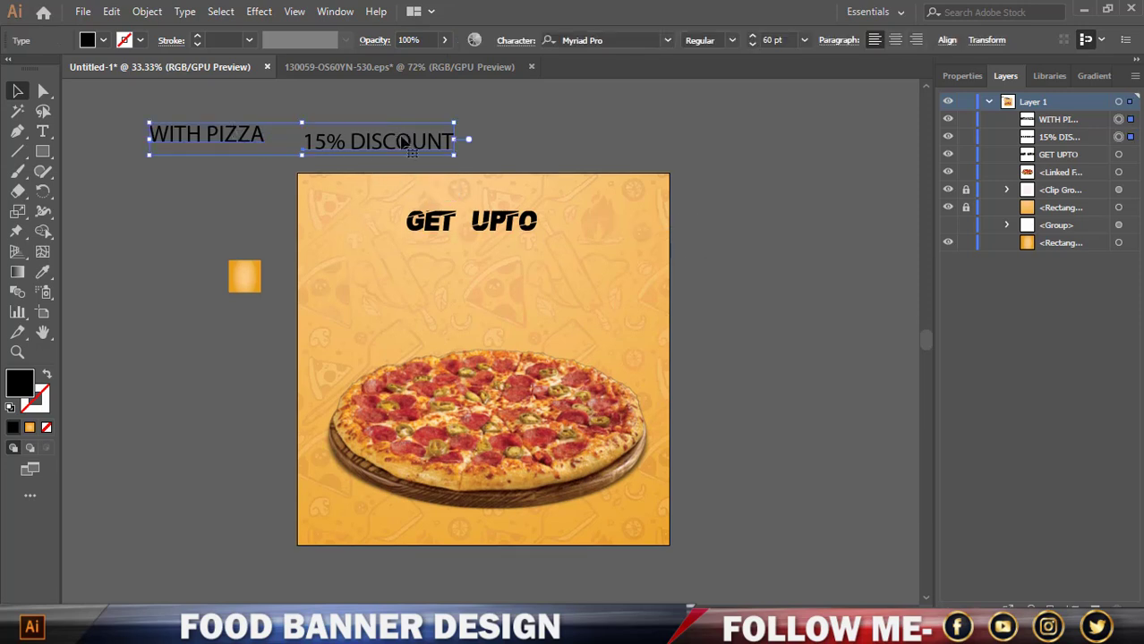
key("i")
left_click(429, 213)
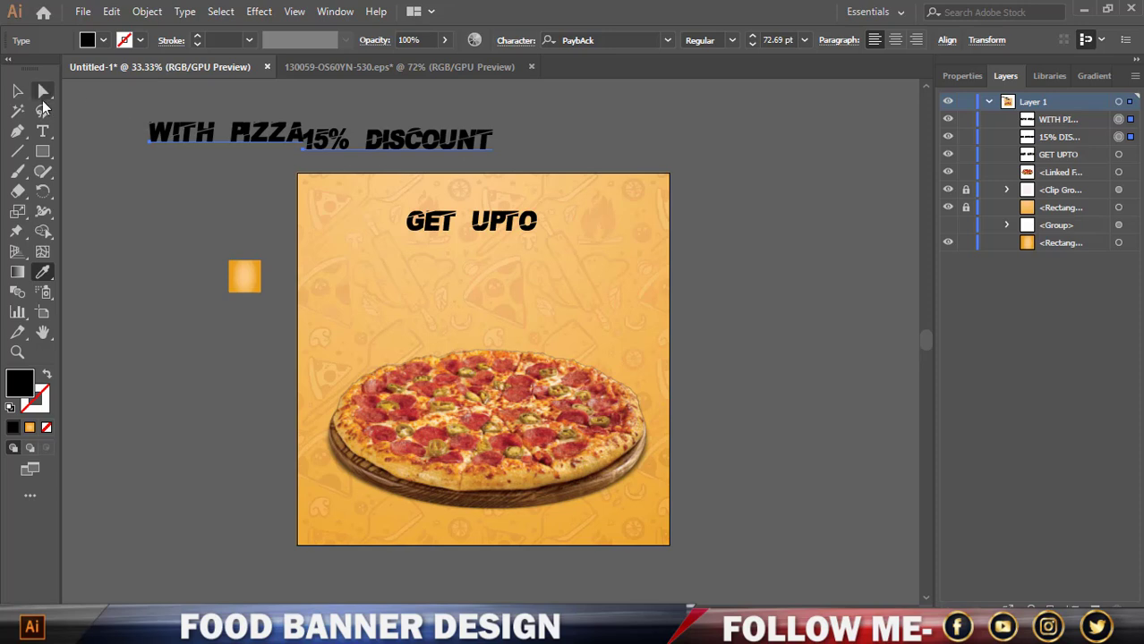
left_click(17, 90)
left_click(131, 177)
Move WITH PIZZA lower beside the banner and place 15% DISCOUNT on the banner directly beneath GET UPTO.
left_click_drag(278, 141, 230, 221)
left_click_drag(410, 161, 485, 281)
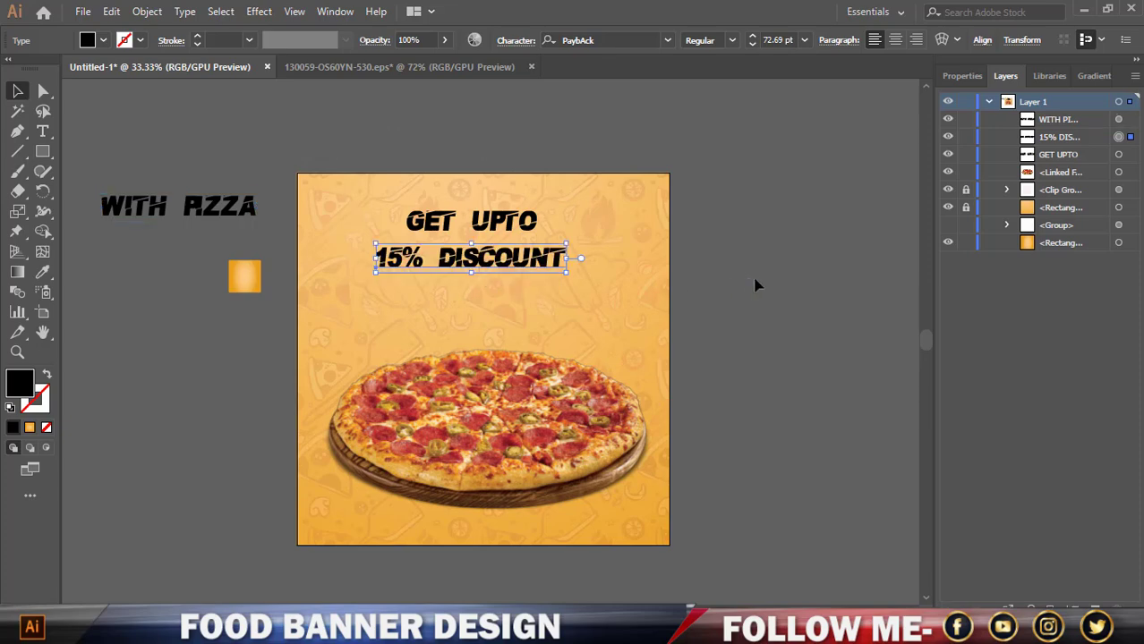
left_click(755, 284)
Shrink the GET UPTO text to about 53 pt and enlarge the 15% DISCOUNT text to about 78 pt.
scroll(519, 260, "up", 1)
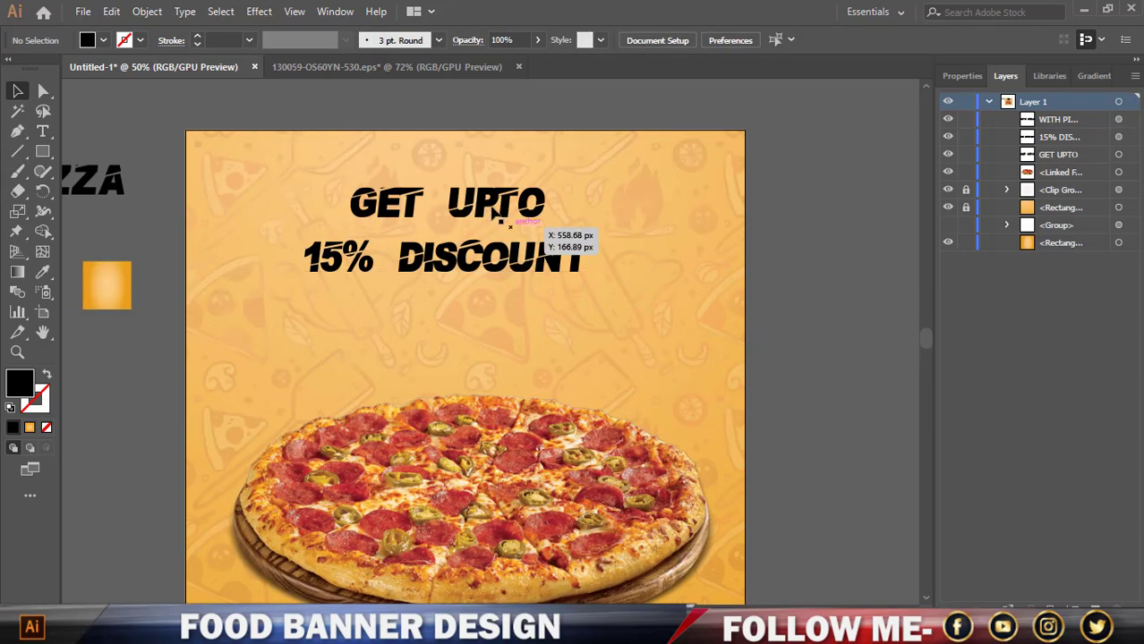
left_click(548, 200)
left_click_drag(547, 201, 521, 205)
left_click(587, 260)
left_click_drag(591, 258, 611, 258)
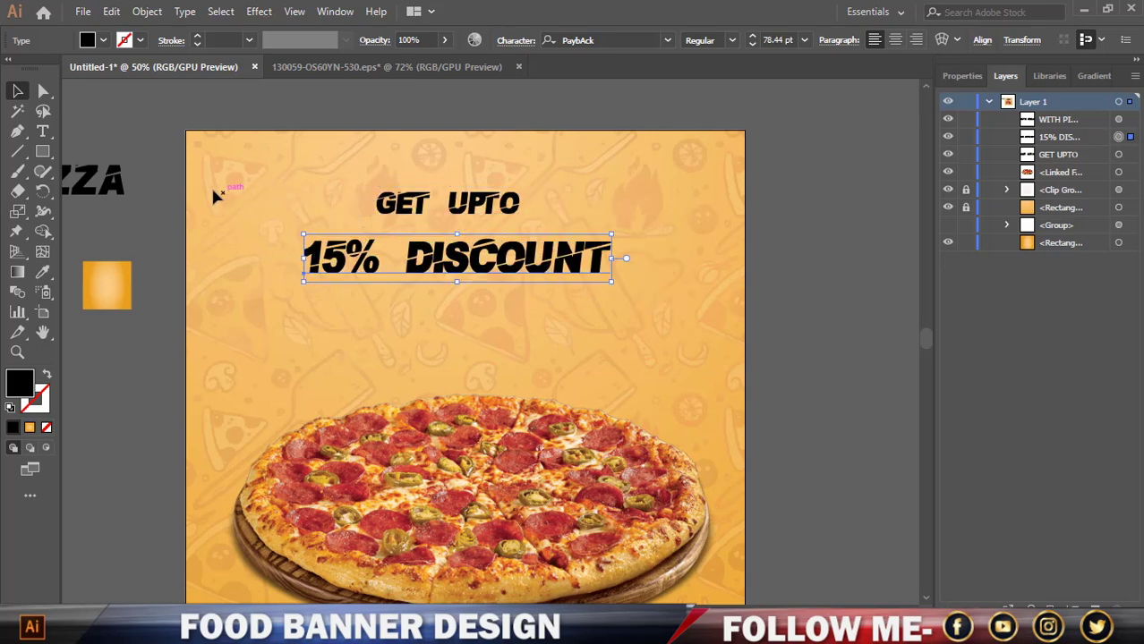
left_click(418, 167)
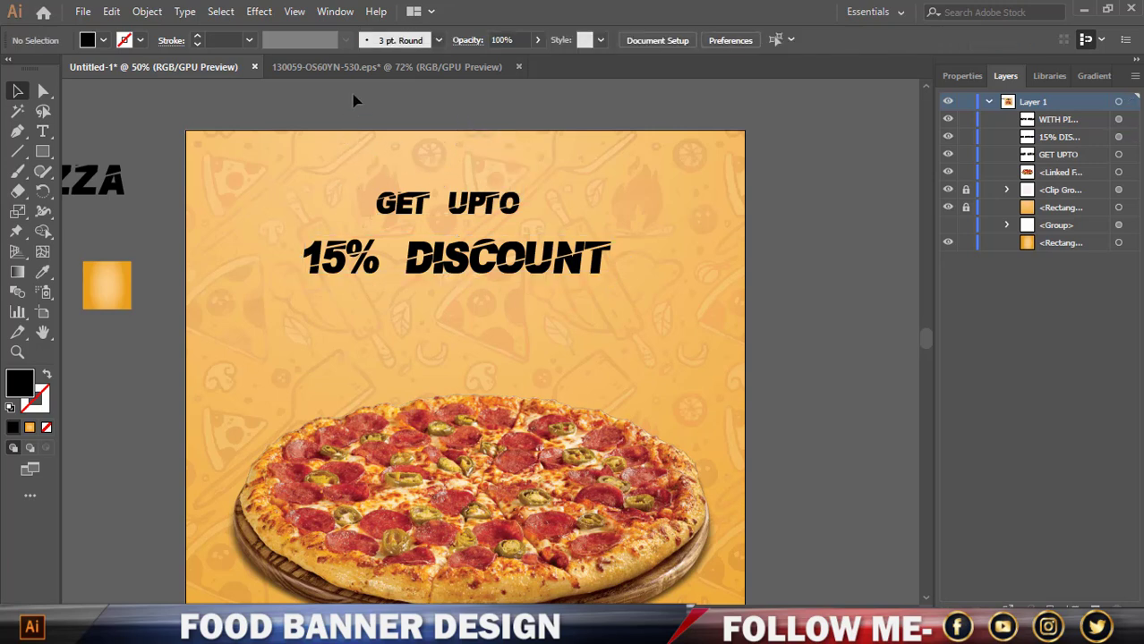
Add a horizontal ruler guide below the 15% DISCOUNT text and shift that text slightly to the right.
key("ctrl+r")
left_click_drag(383, 89, 381, 310)
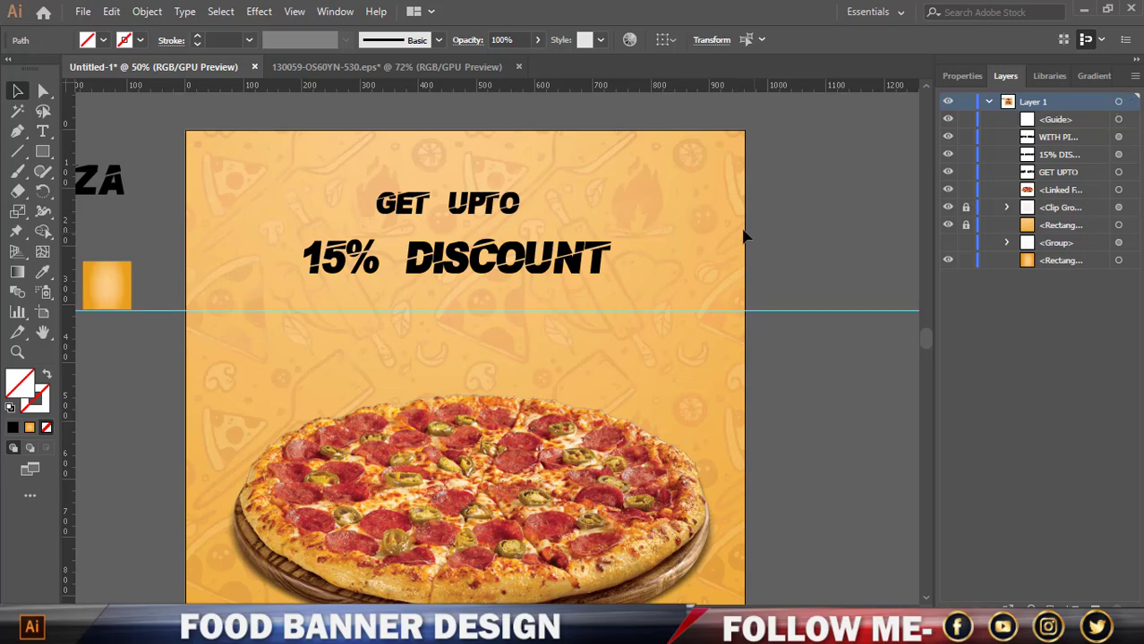
left_click_drag(453, 258, 471, 257)
left_click(464, 213)
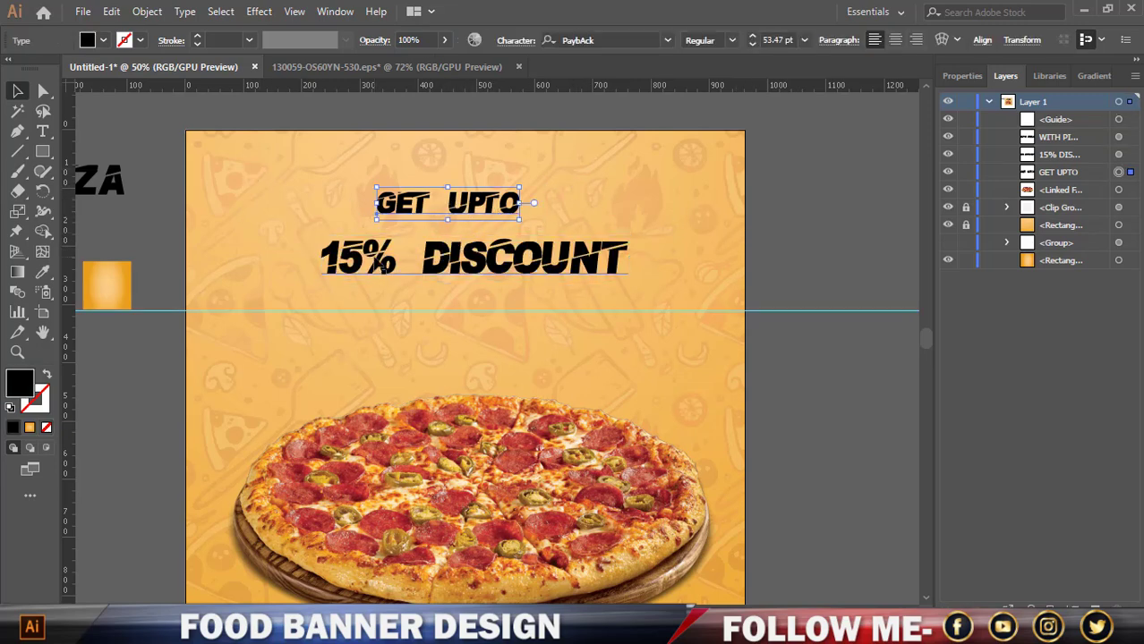
Try an orange-red and a red swatch as the fill of the 15% DISCOUNT text.
left_click(366, 267)
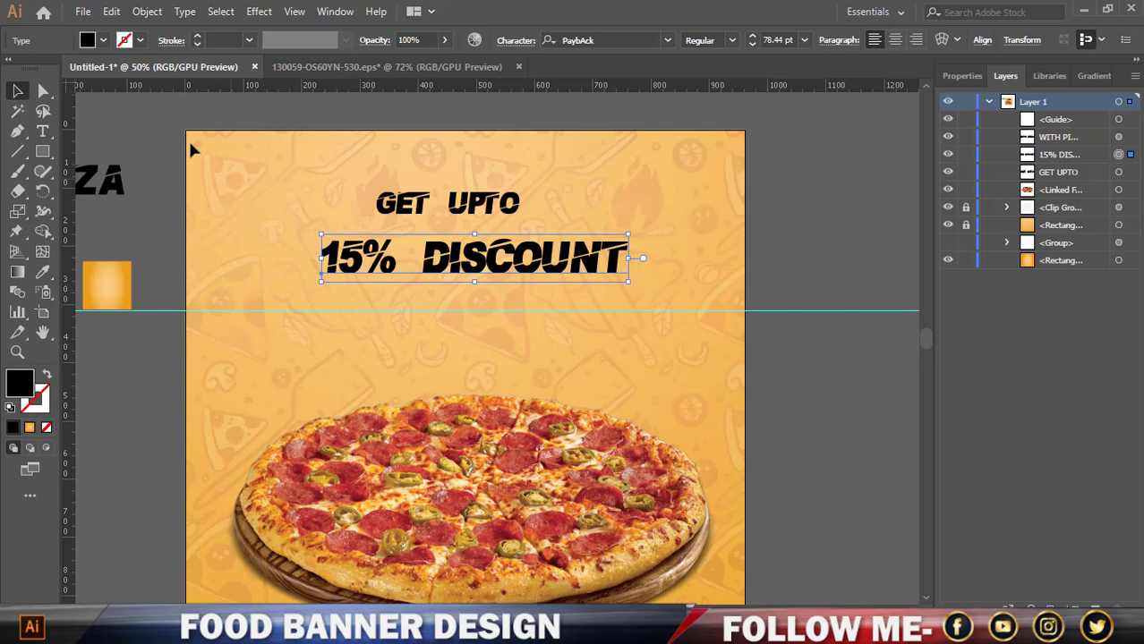
left_click(101, 40)
left_click(150, 71)
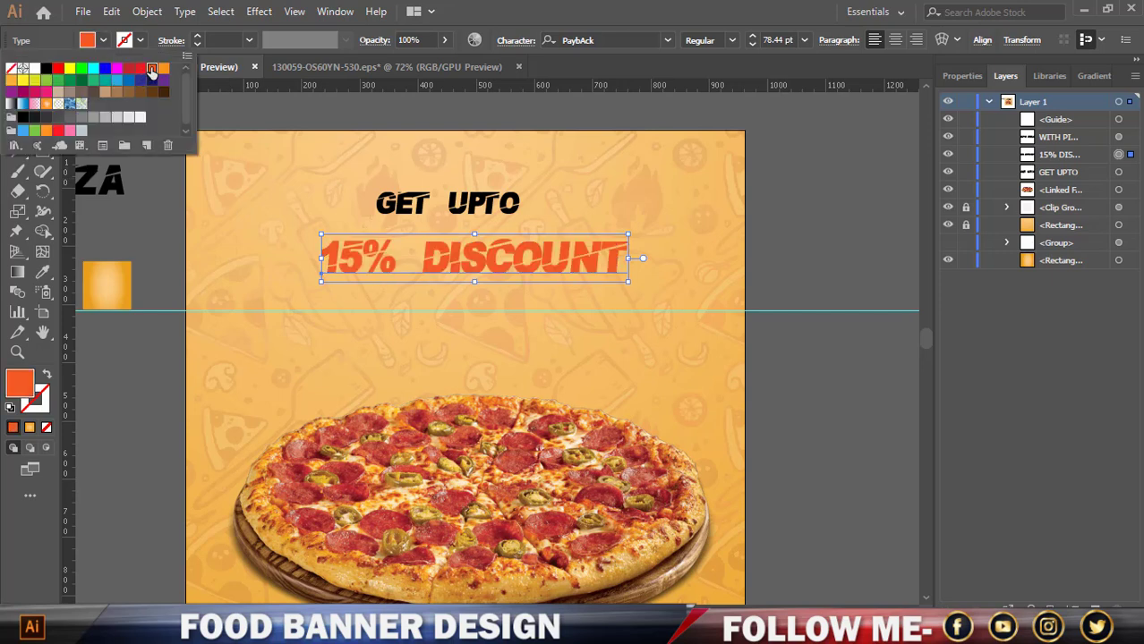
left_click(139, 69)
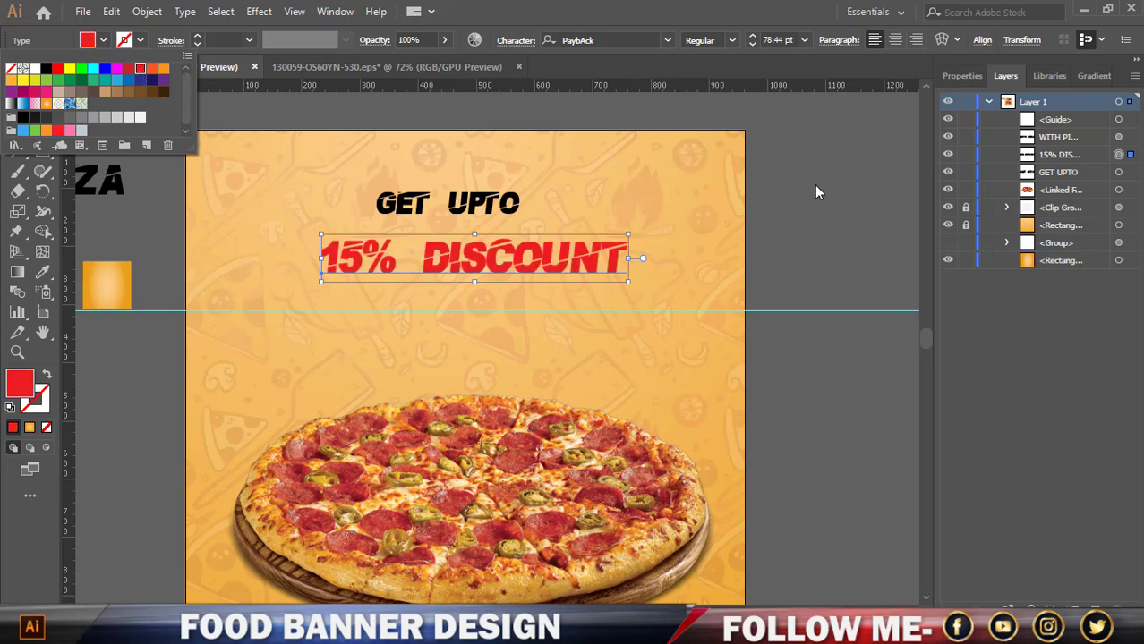
Sample a dark pepperoni red from the pizza image as the fill of the 15% DISCOUNT text.
left_click(47, 269)
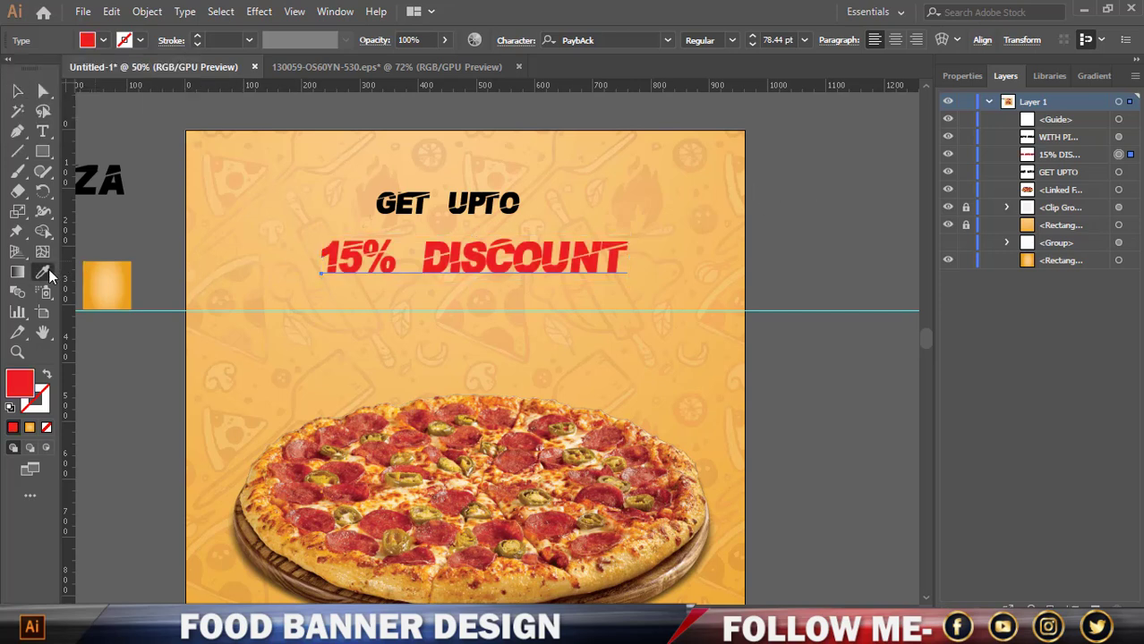
left_click(408, 440)
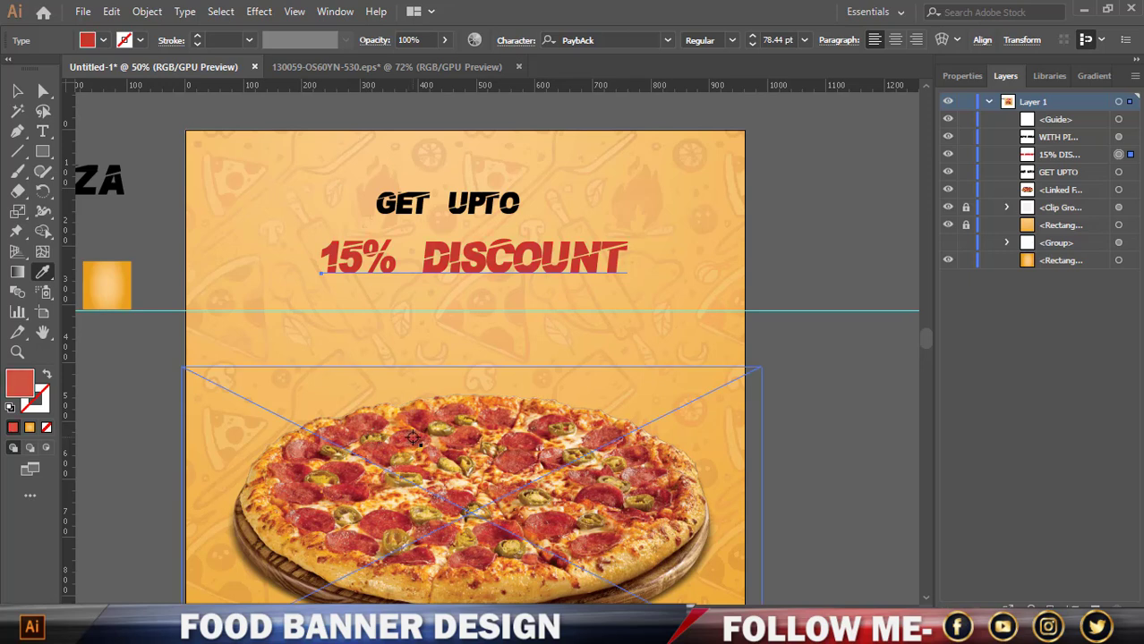
left_click(391, 440)
left_click(390, 439)
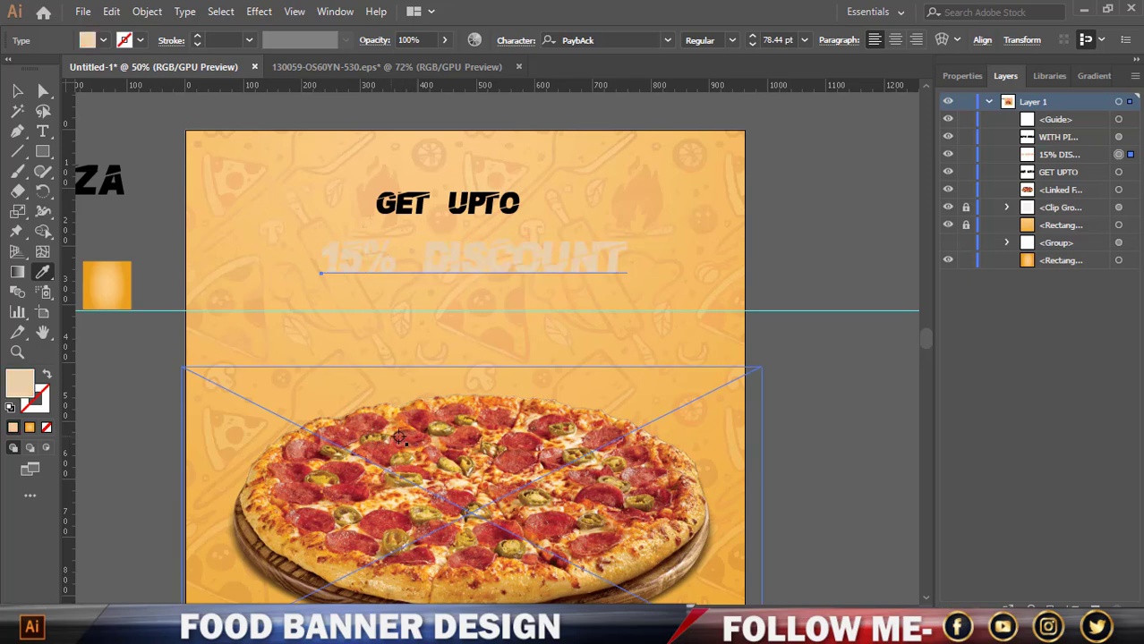
left_click(381, 445)
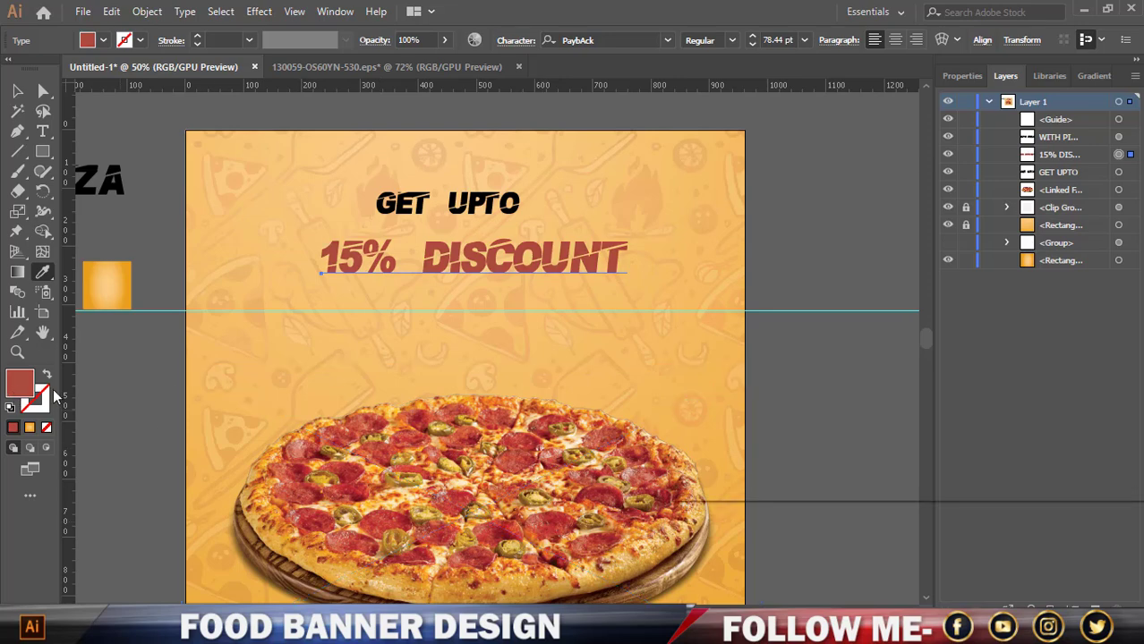
Adjust the 15% DISCOUNT text's fill to a brighter, more saturated red in the Color Picker.
double_click(20, 384)
left_click_drag(840, 290, 860, 267)
left_click(1074, 241)
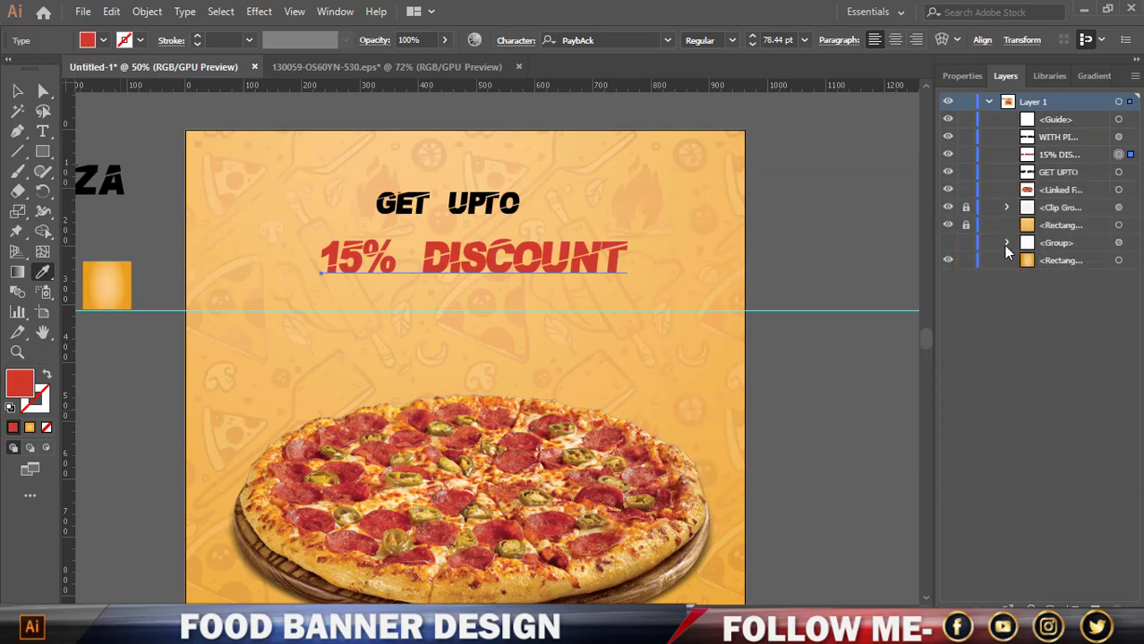
left_click(18, 91)
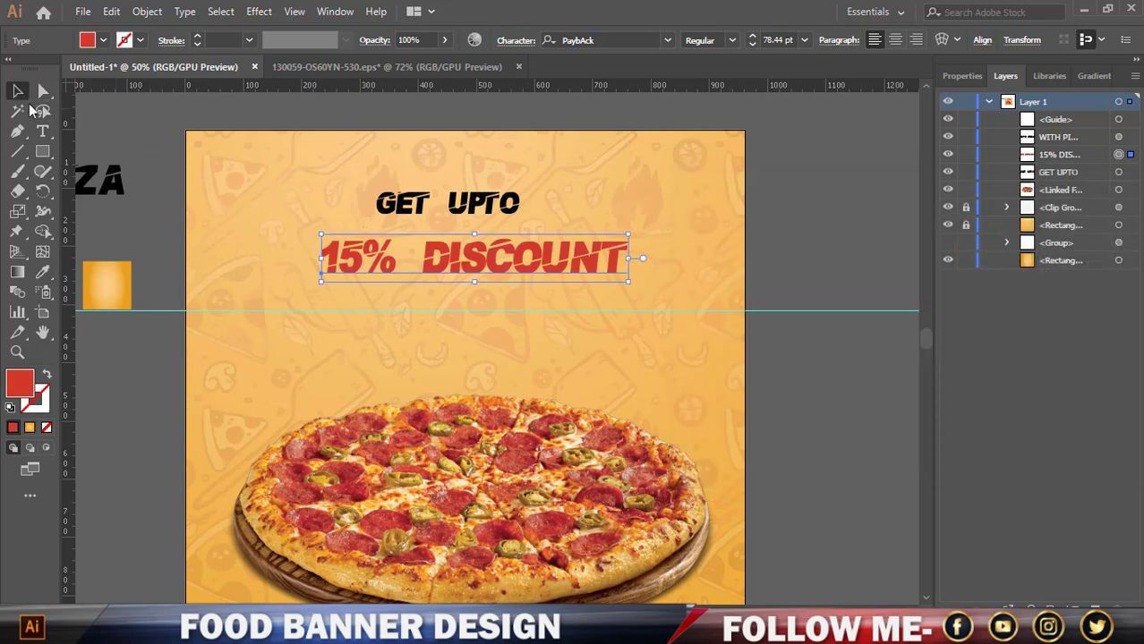
left_click(812, 199)
Add a Drop Shadow effect to the 15% DISCOUNT text, previewed with an X offset of 1 px and Y offset of 2 px.
left_click(553, 242)
left_click(265, 12)
mouse_move(313, 200)
left_click(569, 200)
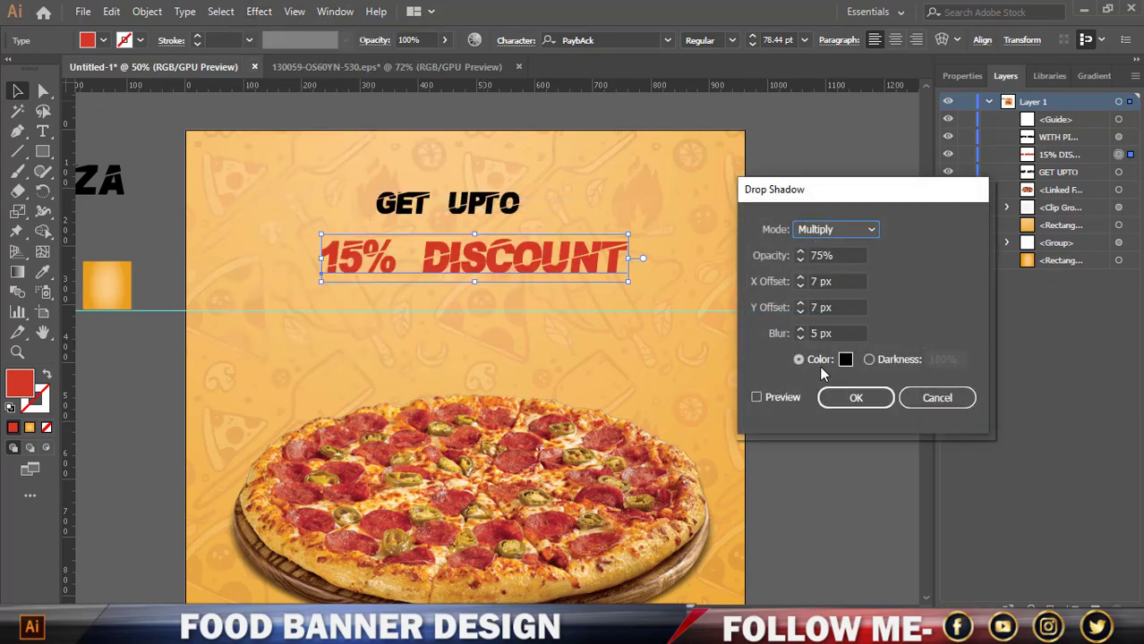
left_click(783, 399)
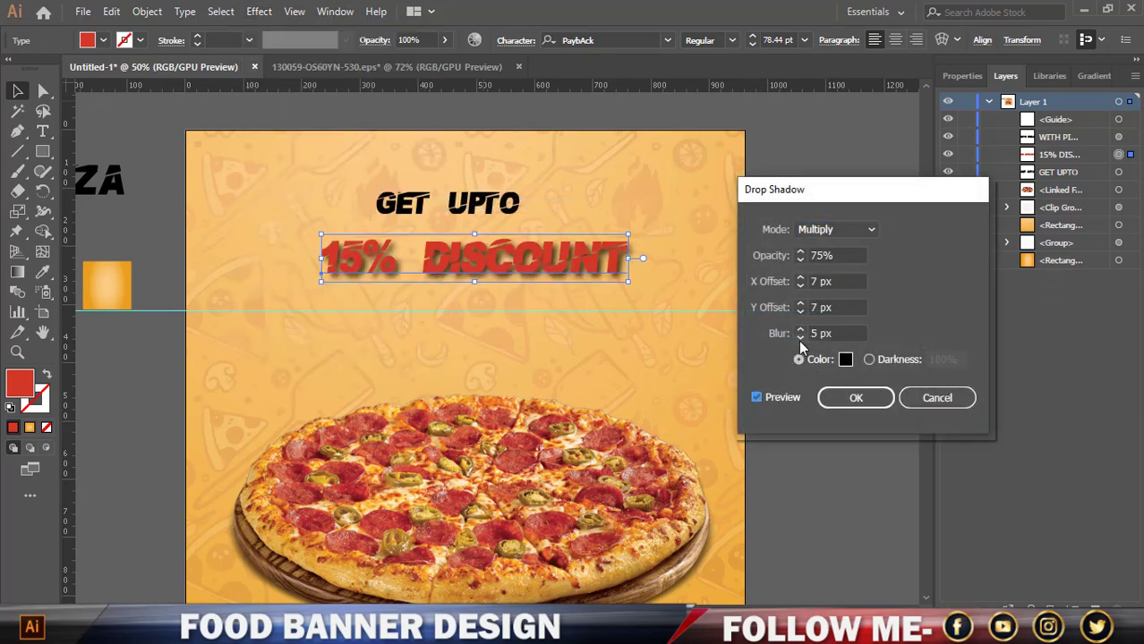
left_click(800, 311)
left_click(800, 312)
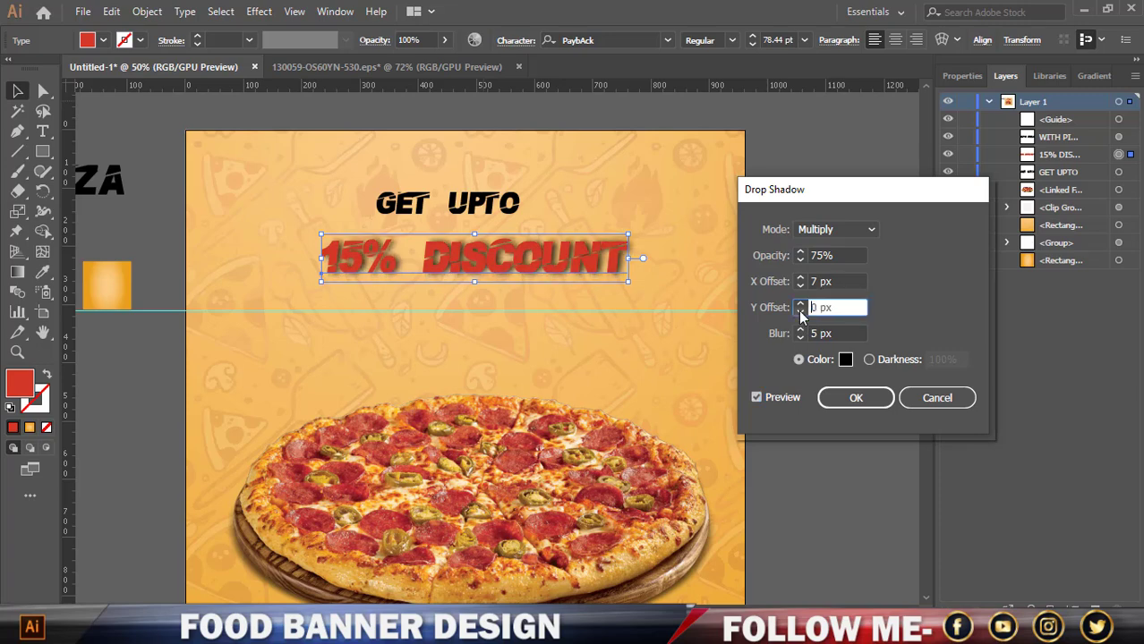
left_click(800, 312)
left_click(800, 287)
left_click(800, 286)
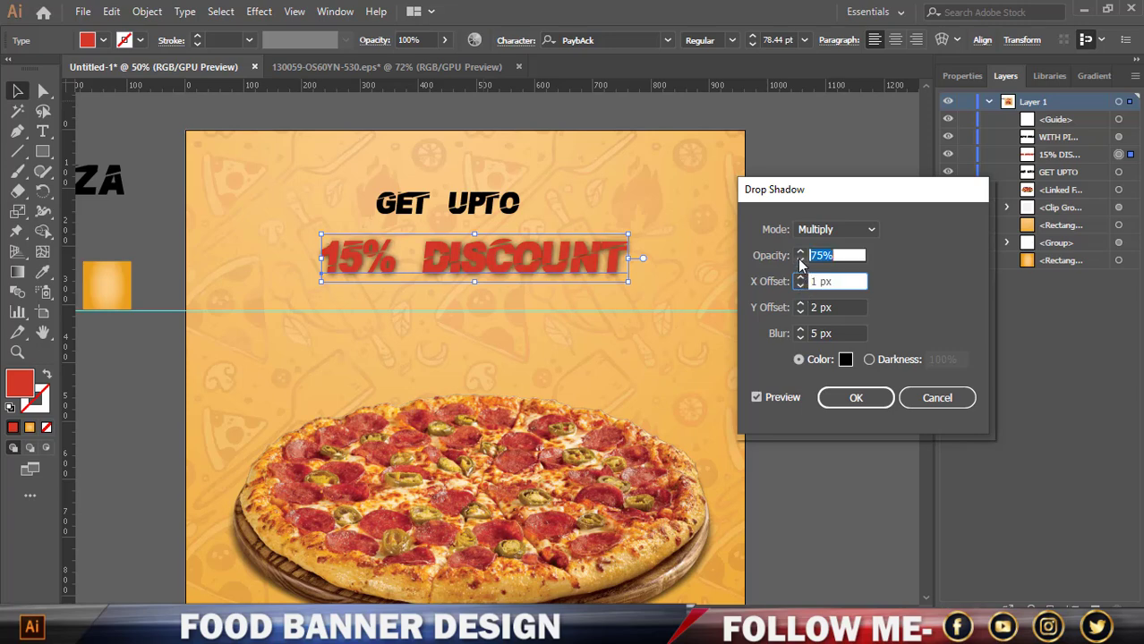
Set the 15% DISCOUNT text's drop shadow to 26% opacity and 3 px blur, and apply it.
left_click(800, 260)
left_click(800, 260)
left_click(800, 261)
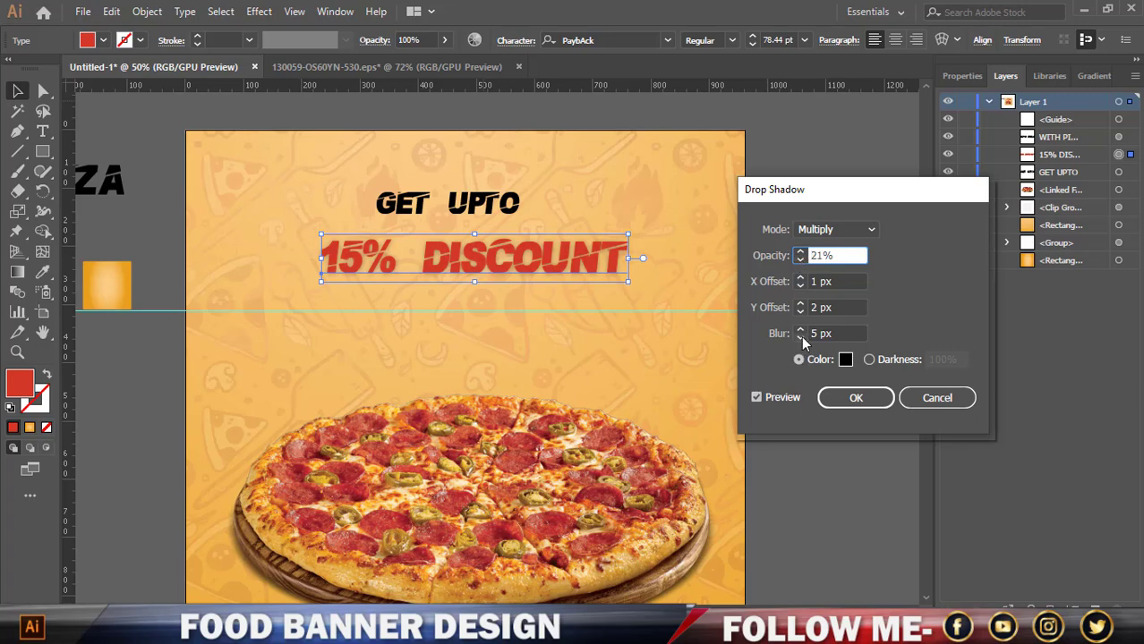
left_click(800, 338)
left_click(800, 338)
left_click(807, 254)
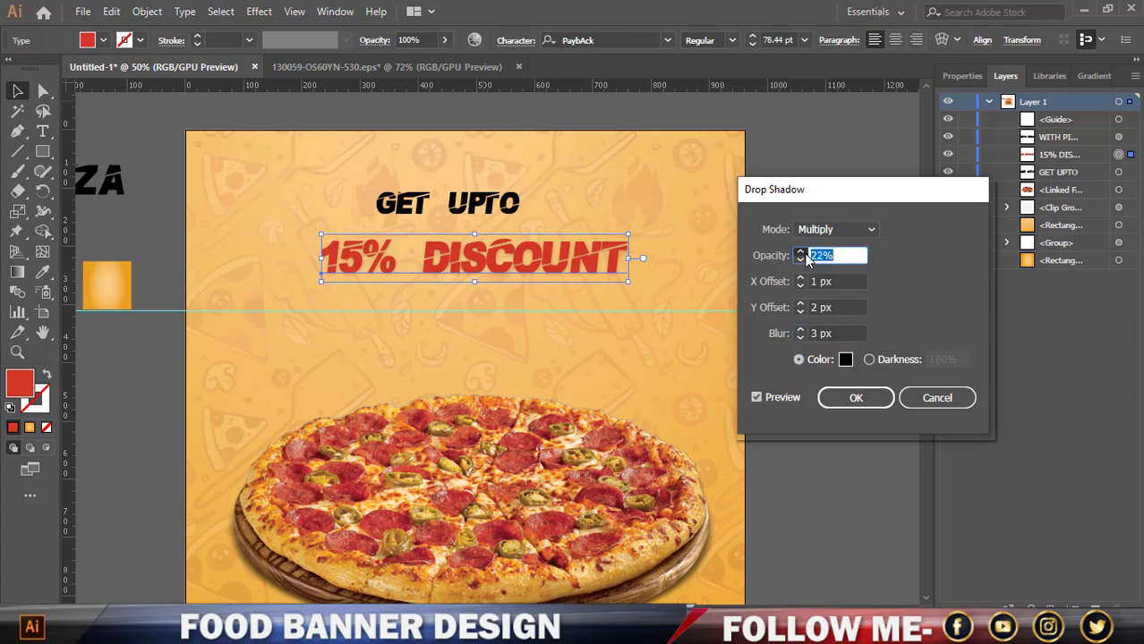
left_click(805, 254)
left_click(806, 254)
left_click(854, 398)
left_click(821, 430)
scroll(817, 401, "down", 1)
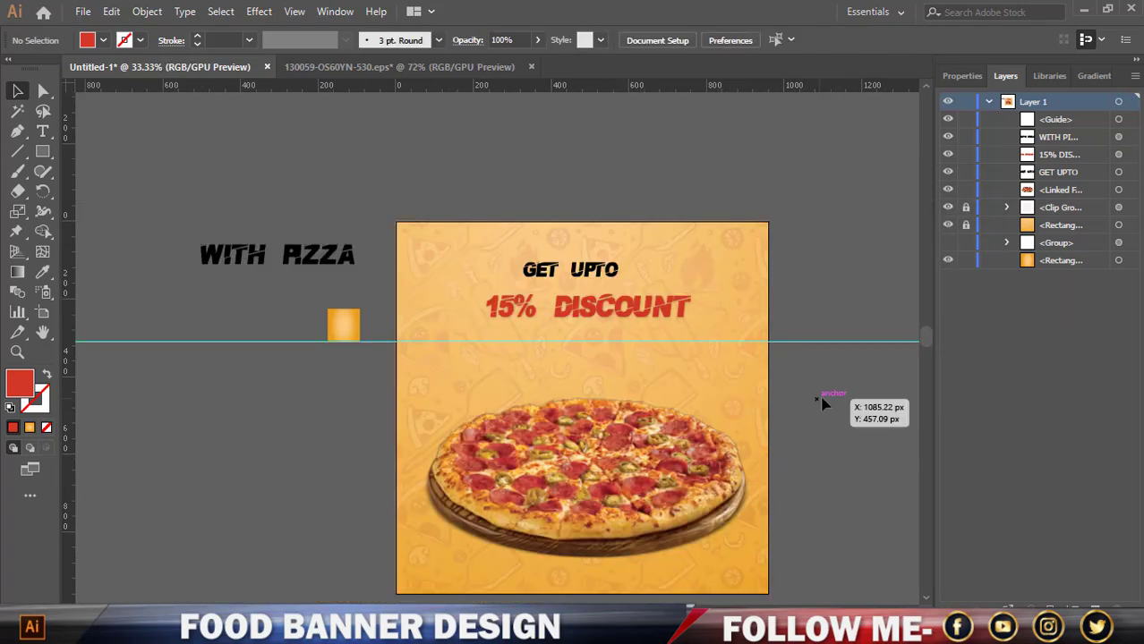
Apply a drop shadow to the GET UPTO text with Multiply mode, 26% opacity, 1 px and 2 px offsets and 3 px blur.
scroll(821, 405, "up", 2)
scroll(739, 270, "down", 2)
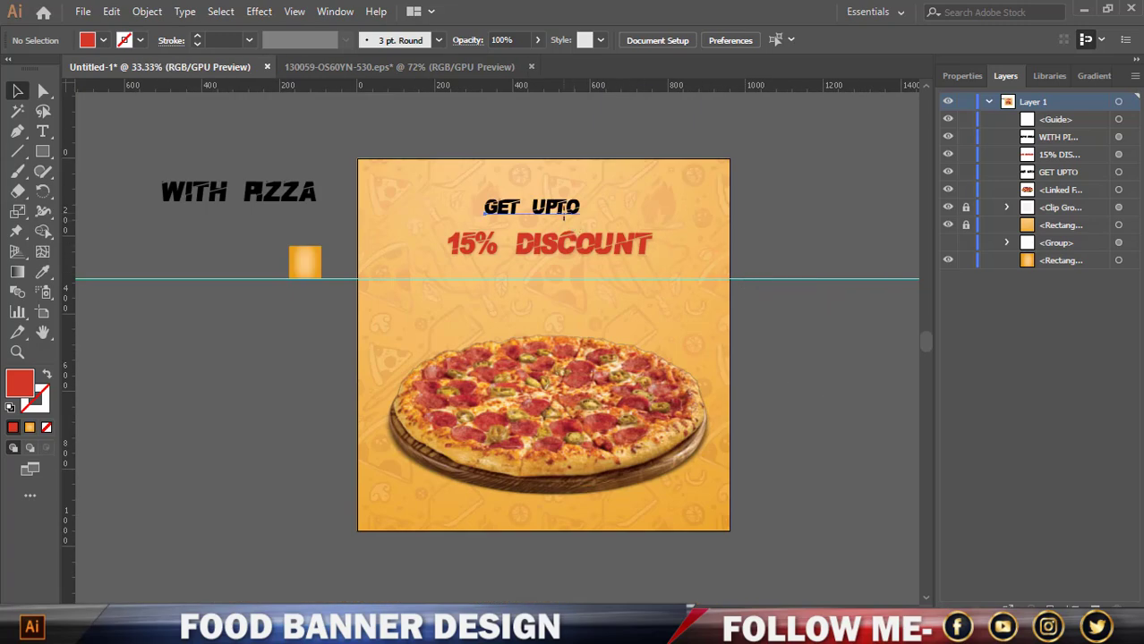
left_click(567, 209)
scroll(624, 248, "up", 2)
left_click(258, 11)
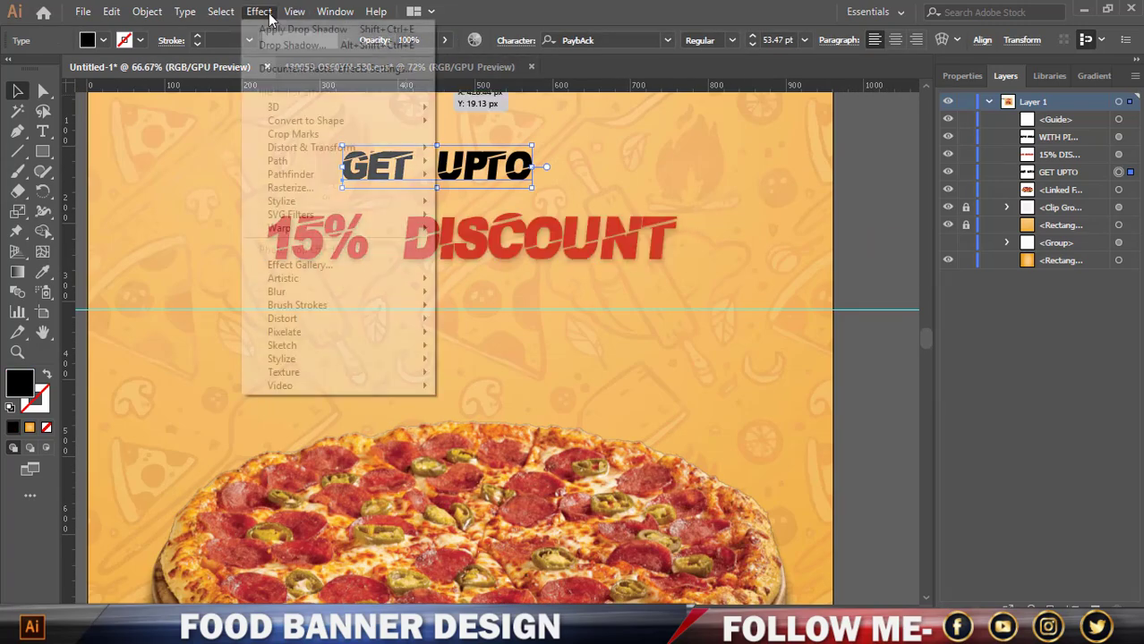
mouse_move(376, 206)
left_click(493, 204)
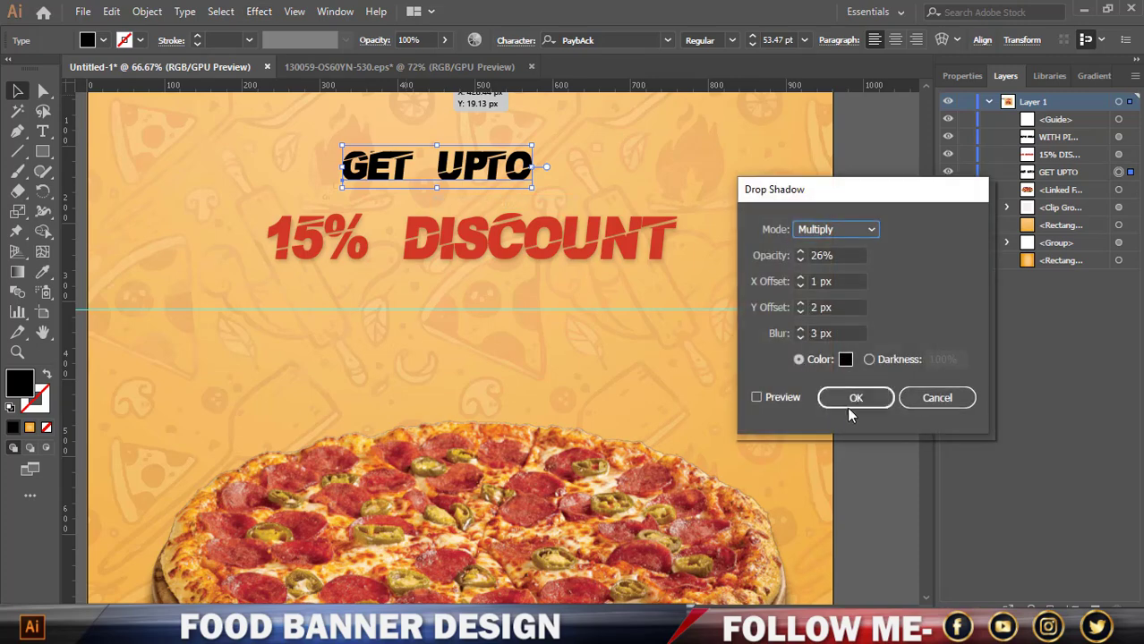
left_click(852, 399)
left_click(872, 421)
scroll(863, 403, "down", 2)
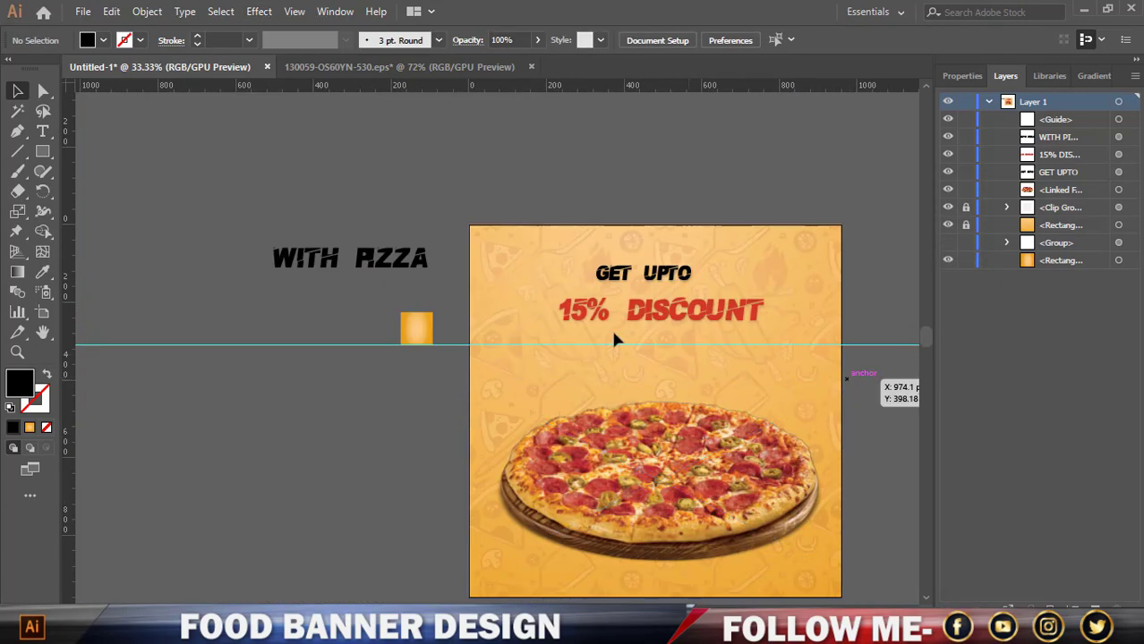
Draw a straight horizontal line about 235 px long along the guide below 15% DISCOUNT with the Pen tool.
scroll(826, 340, "up", 1)
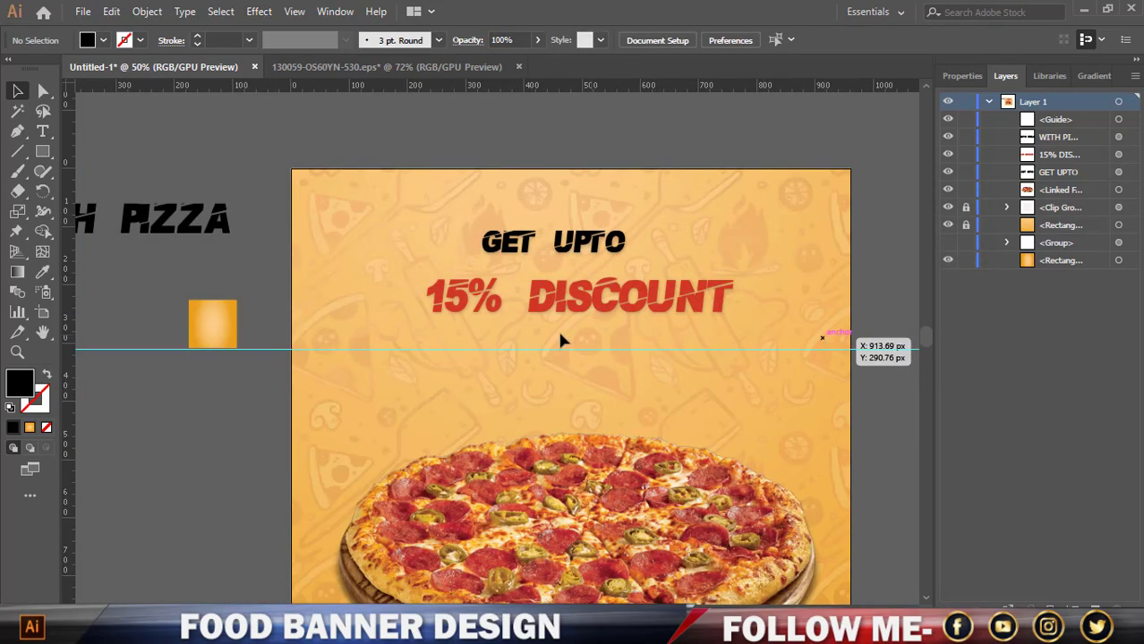
left_click(17, 132)
scroll(634, 429, "up", 2)
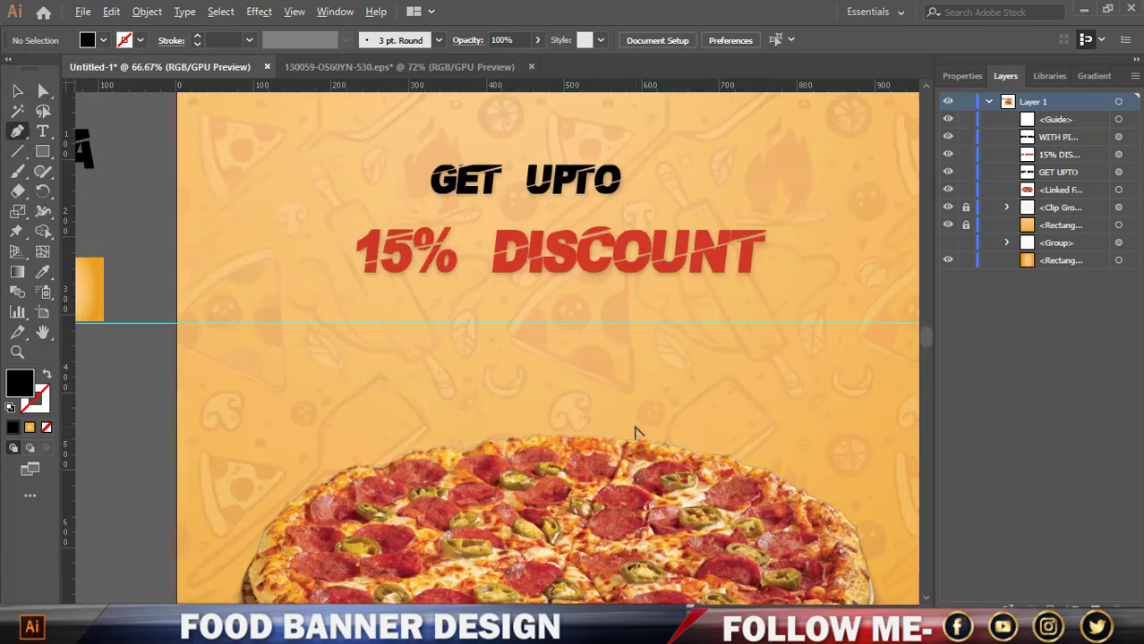
left_click(259, 271)
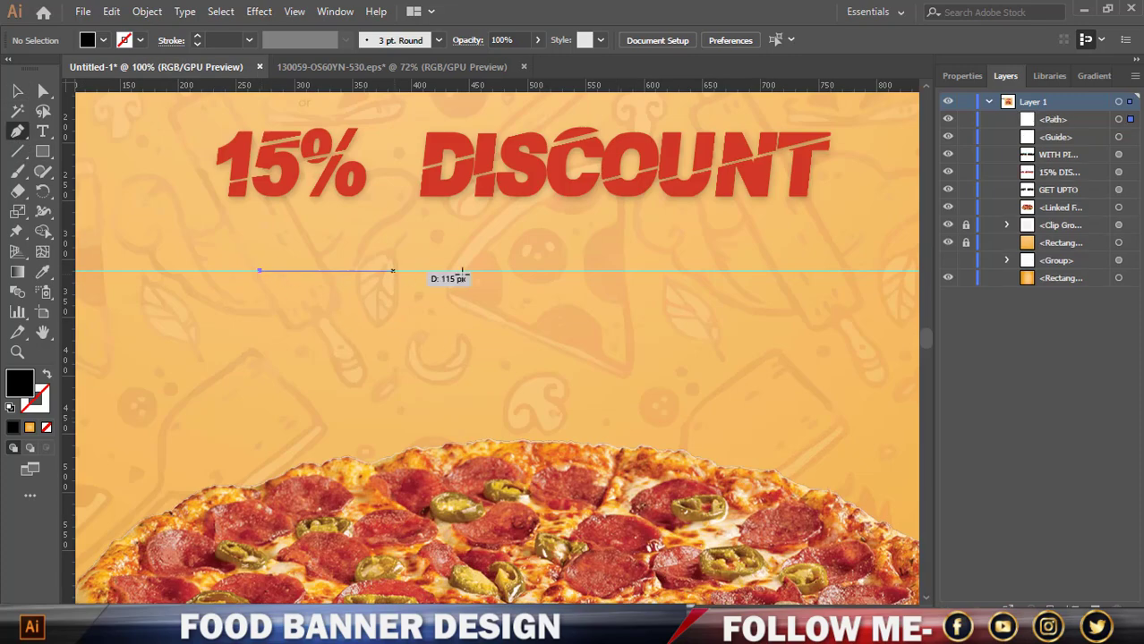
left_click(533, 271)
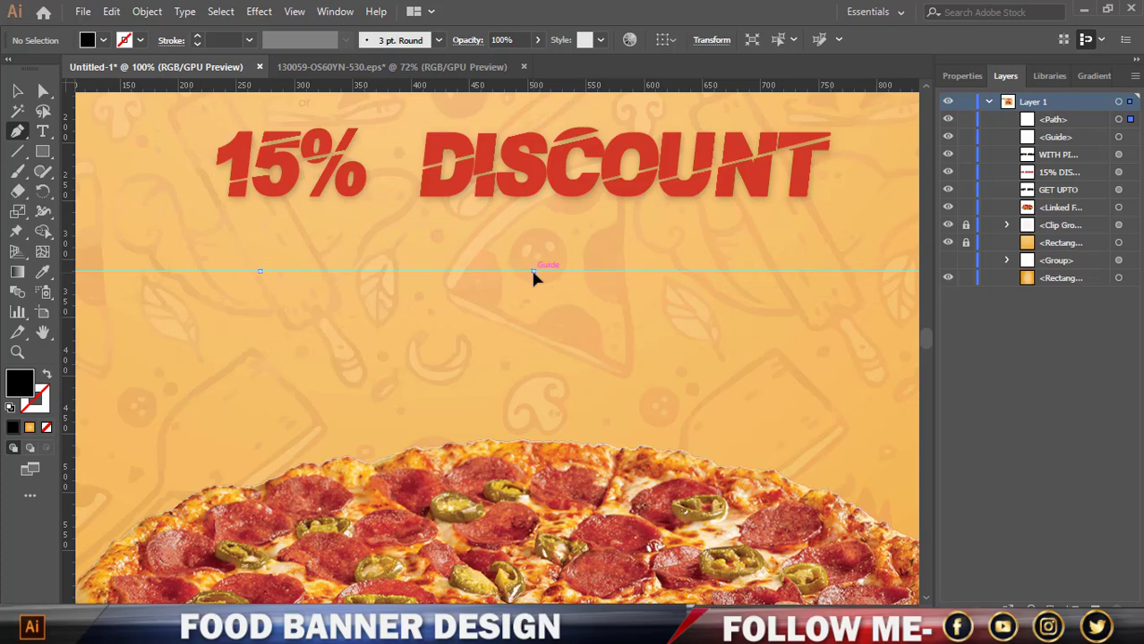
key("v")
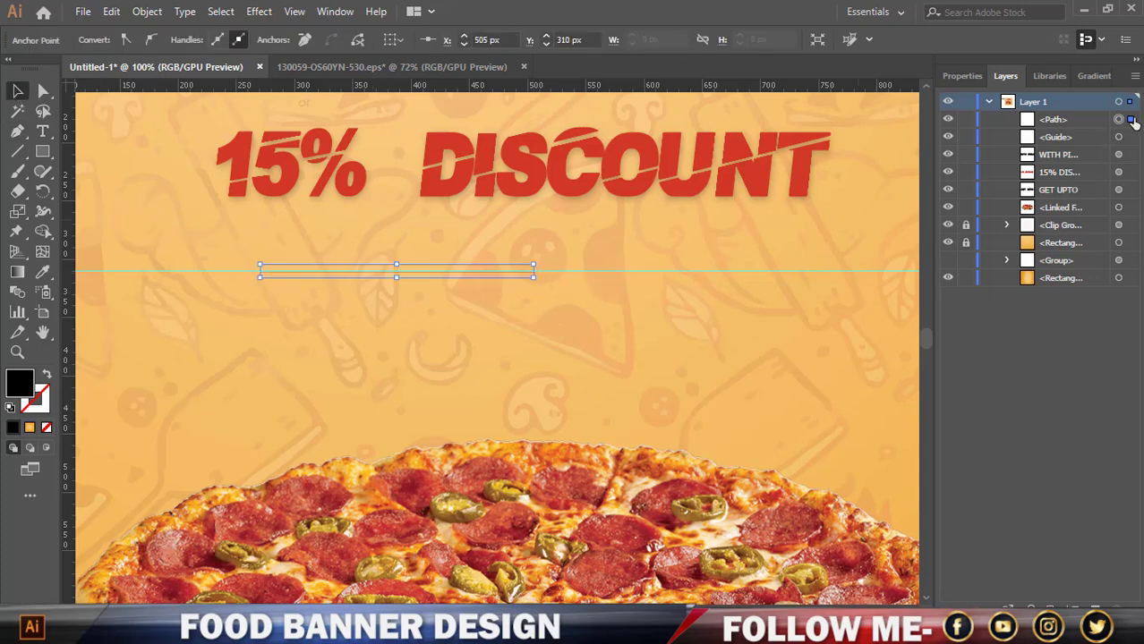
left_click(1131, 120)
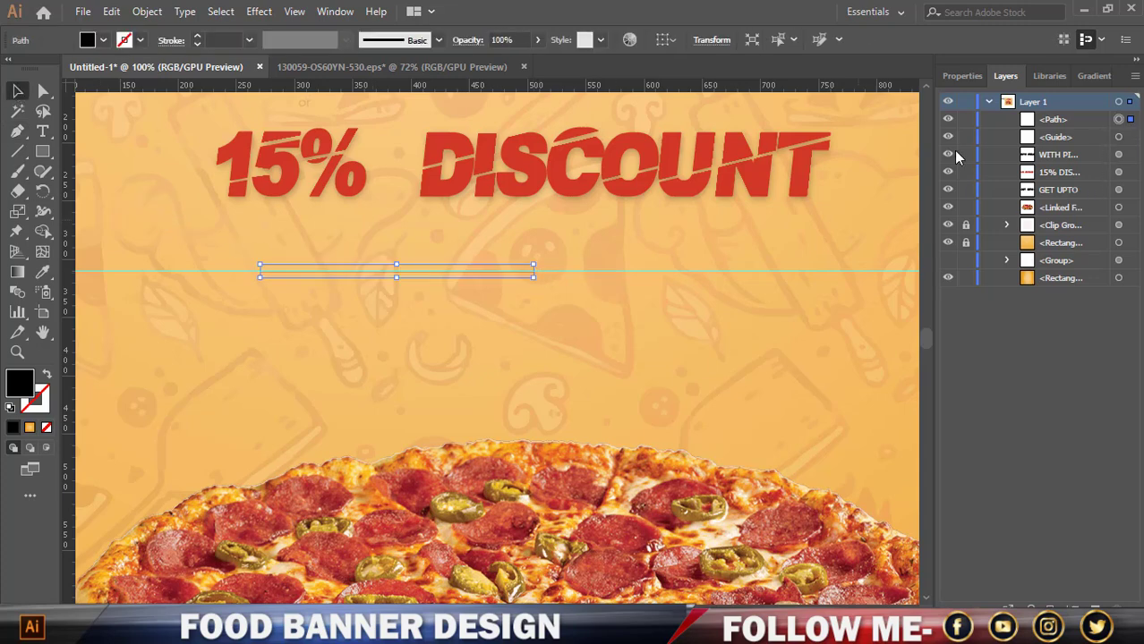
Give the horizontal line on the guide a black 5 pt stroke.
left_click(196, 36)
left_click(197, 36)
left_click(196, 35)
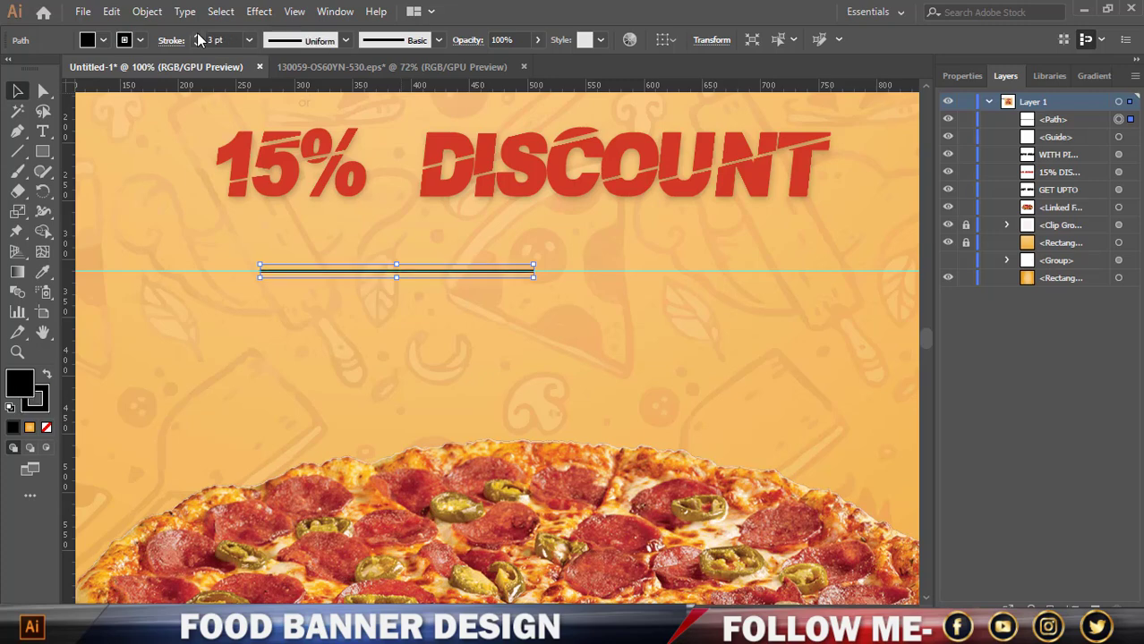
left_click(197, 36)
left_click(197, 36)
scroll(524, 282, "down", 2)
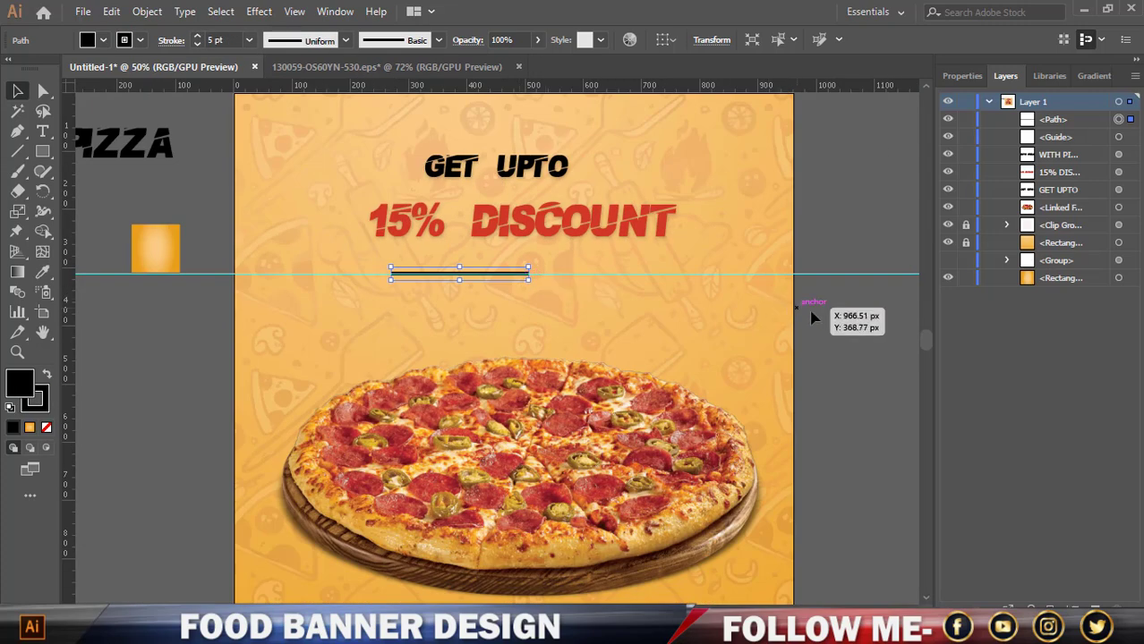
left_click(820, 283)
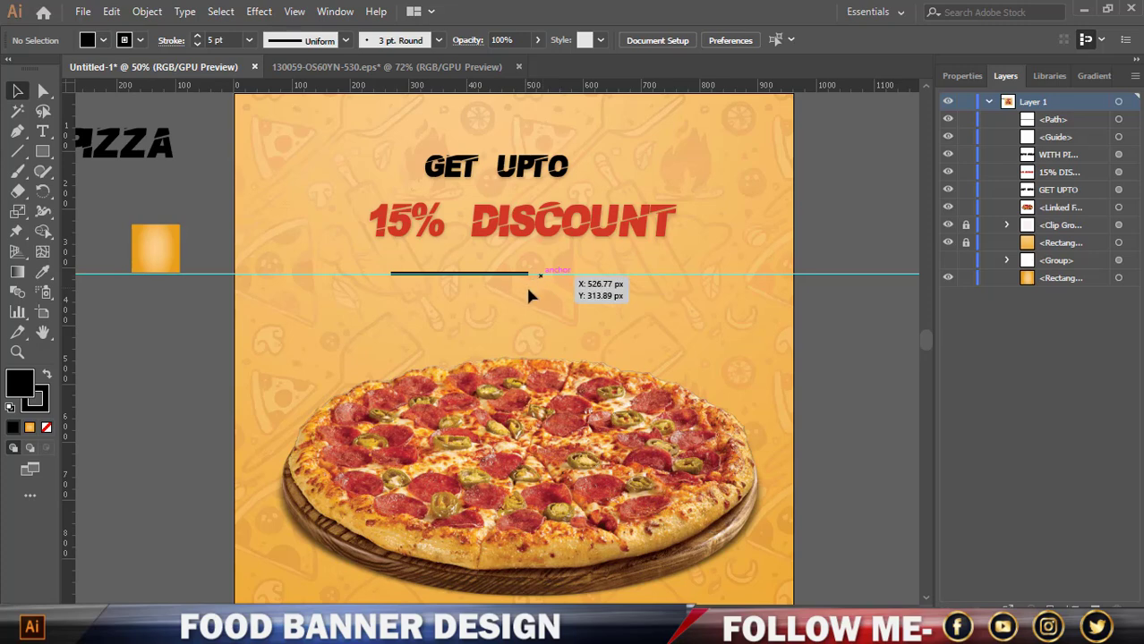
Shorten the black line from its right end to about 140 px, keeping it on the guide.
scroll(528, 286, "up", 3)
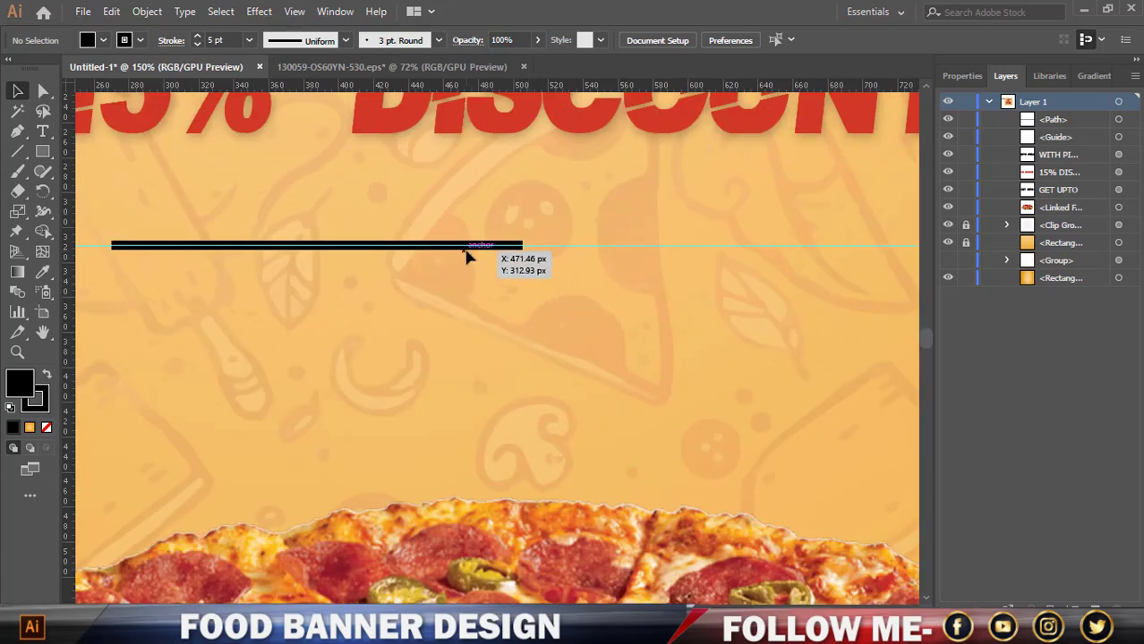
left_click(477, 247)
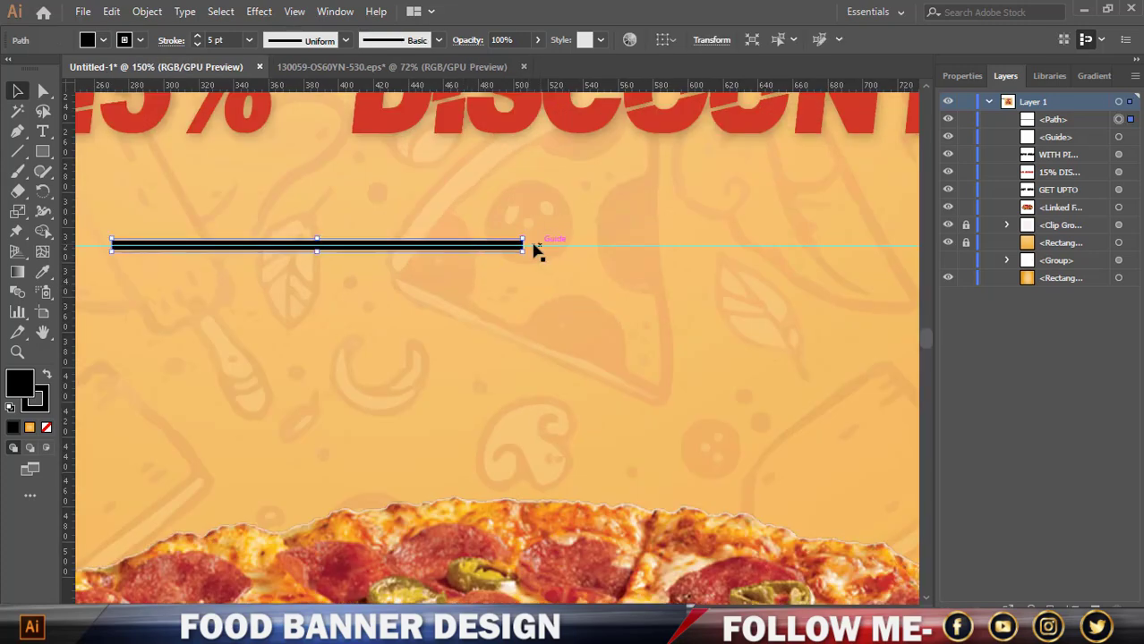
left_click_drag(523, 250, 360, 251)
scroll(360, 252, "down", 2)
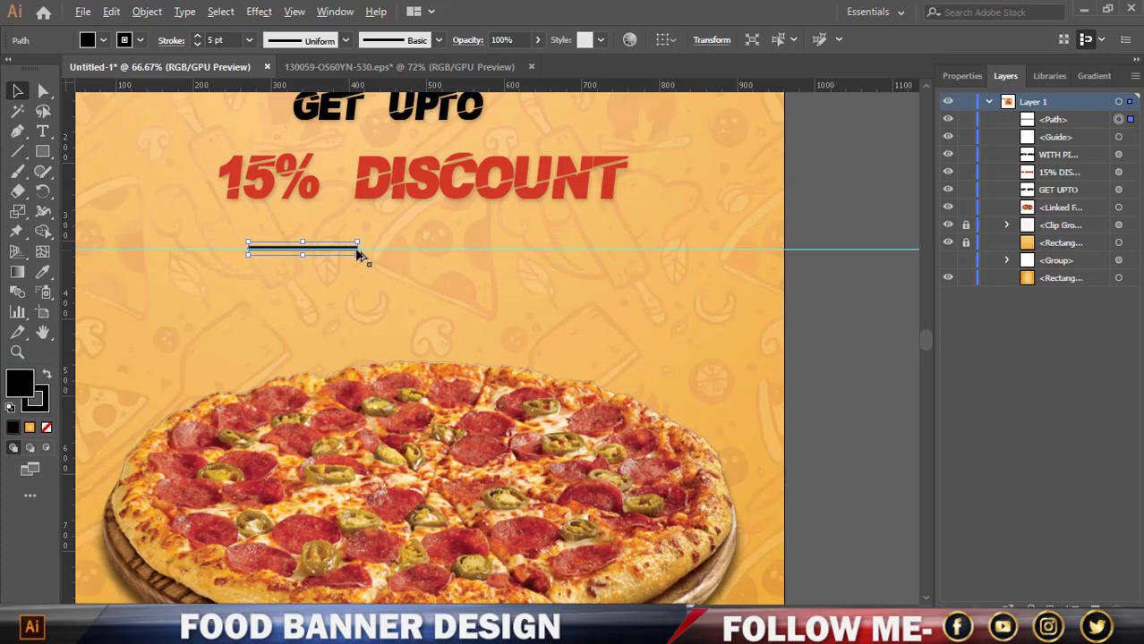
Duplicate the short black line to the right along the guide, leaving a gap between the two lines.
scroll(346, 252, "up", 2)
left_click_drag(339, 249, 624, 253)
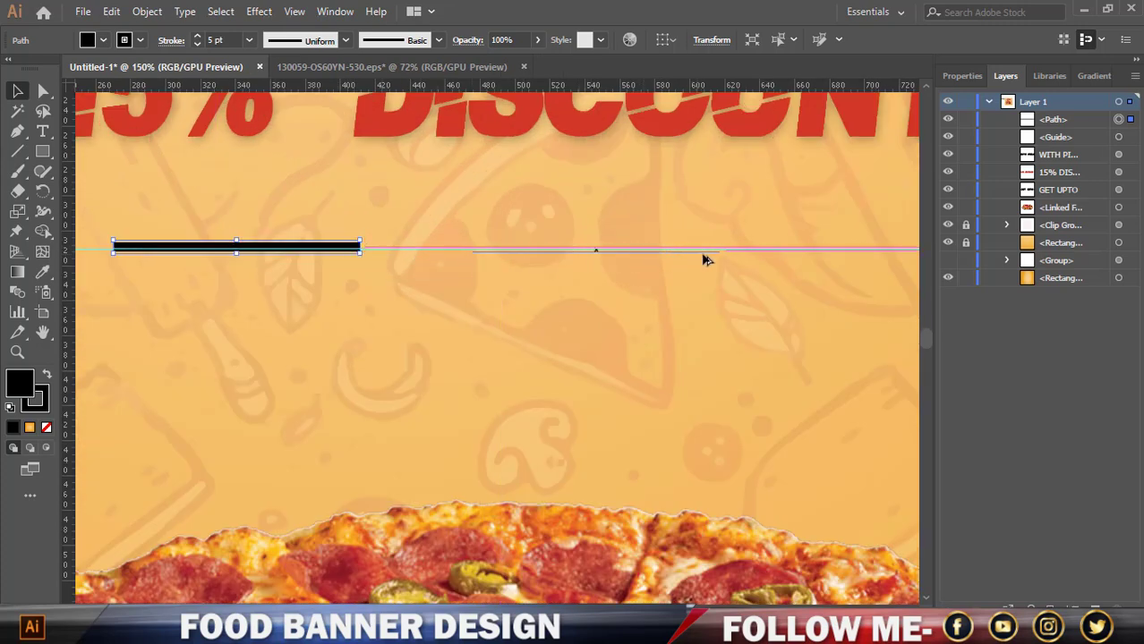
left_click_drag(765, 260, 775, 260)
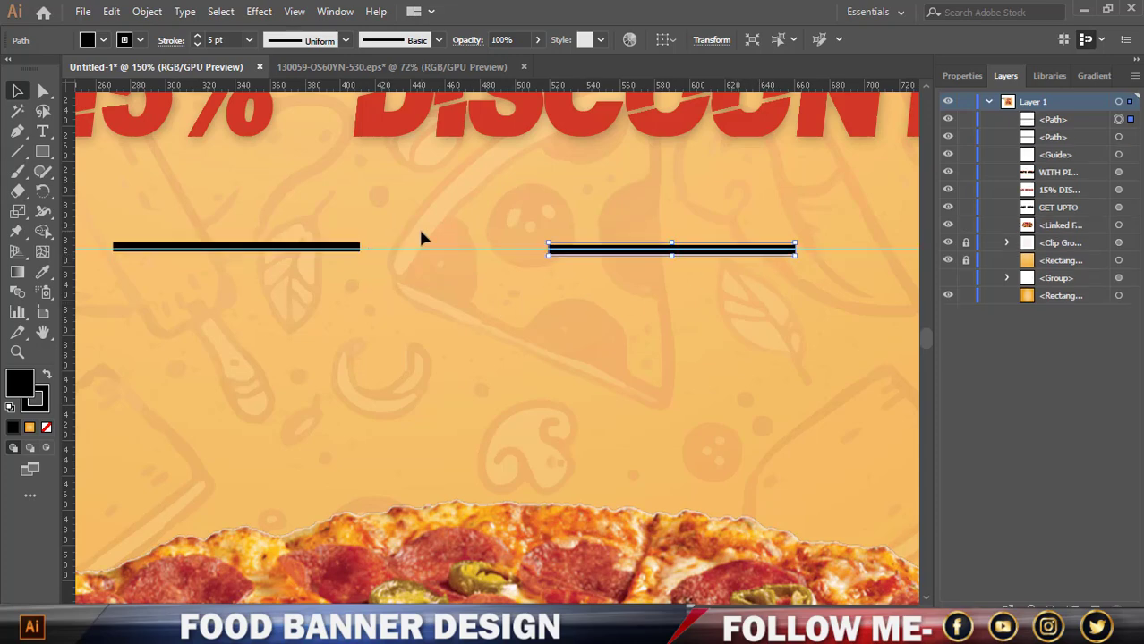
key("ctrl+minus")
key("ctrl+minus")
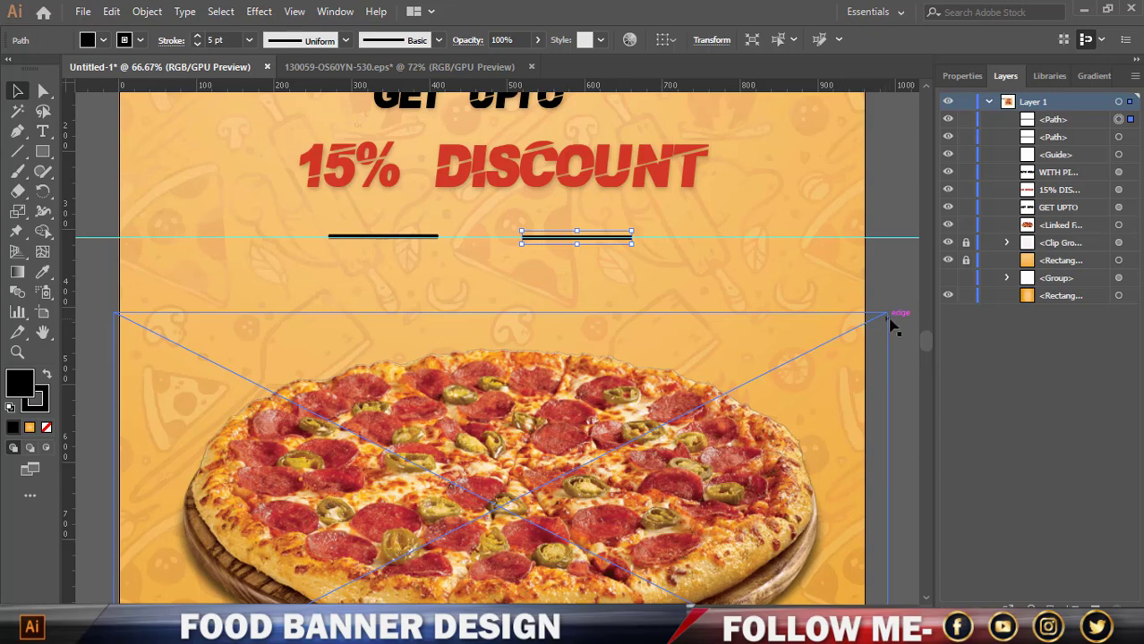
left_click(135, 234)
Move the WITH PIZZA text onto the banner below the two lines and scale it down to less than half its size.
scroll(222, 248, "down", 1)
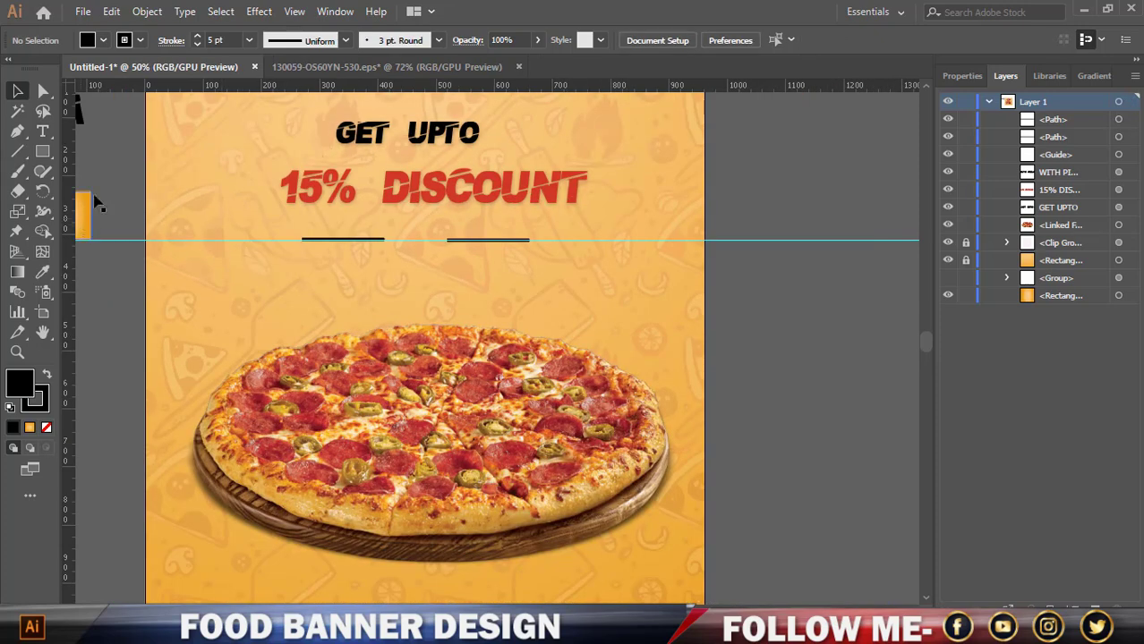
scroll(117, 144, "down", 1)
left_click_drag(90, 126, 313, 221)
scroll(195, 192, "up", 3)
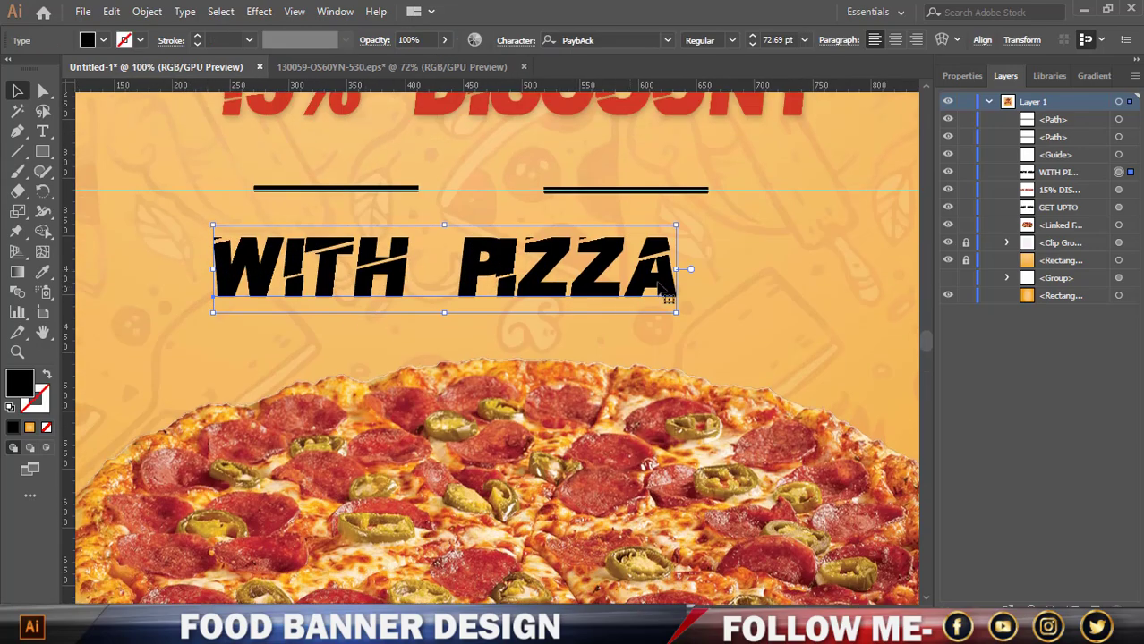
left_click_drag(682, 269, 504, 272)
key("ctrl+shift+a")
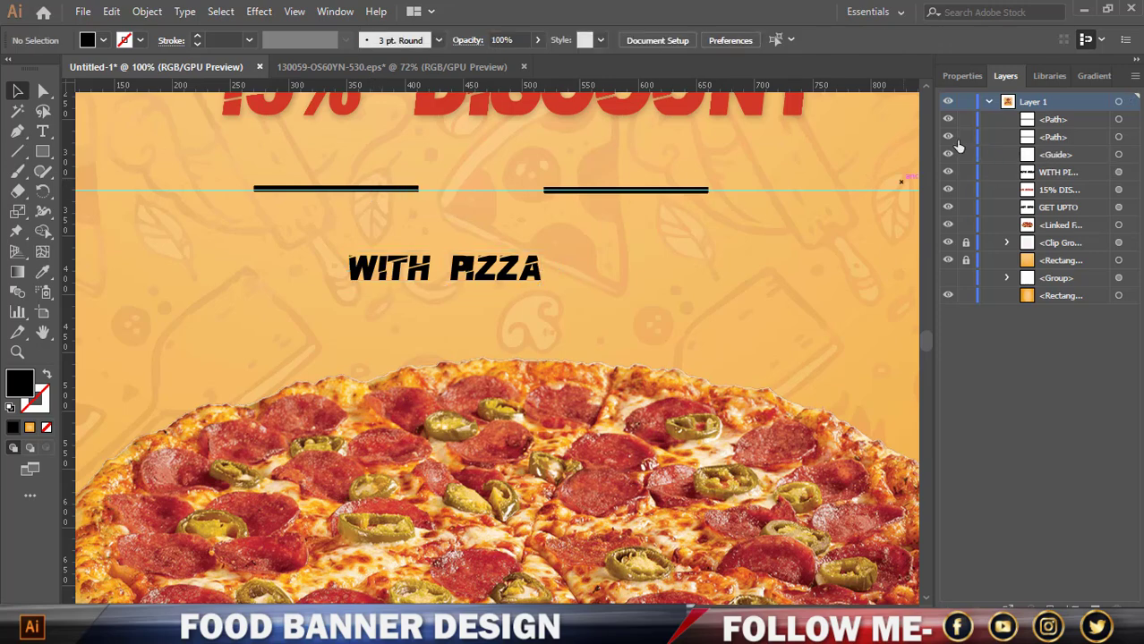
Delete the horizontal ruler guide running through the two black lines.
scroll(626, 224, "down", 1)
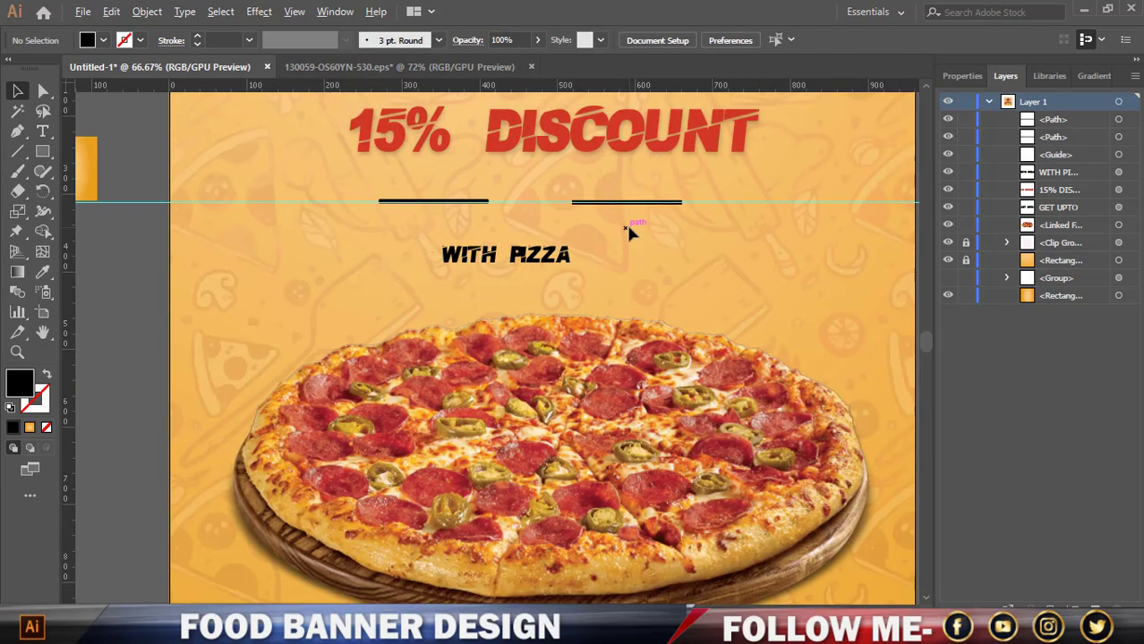
left_click(130, 203)
key("Delete")
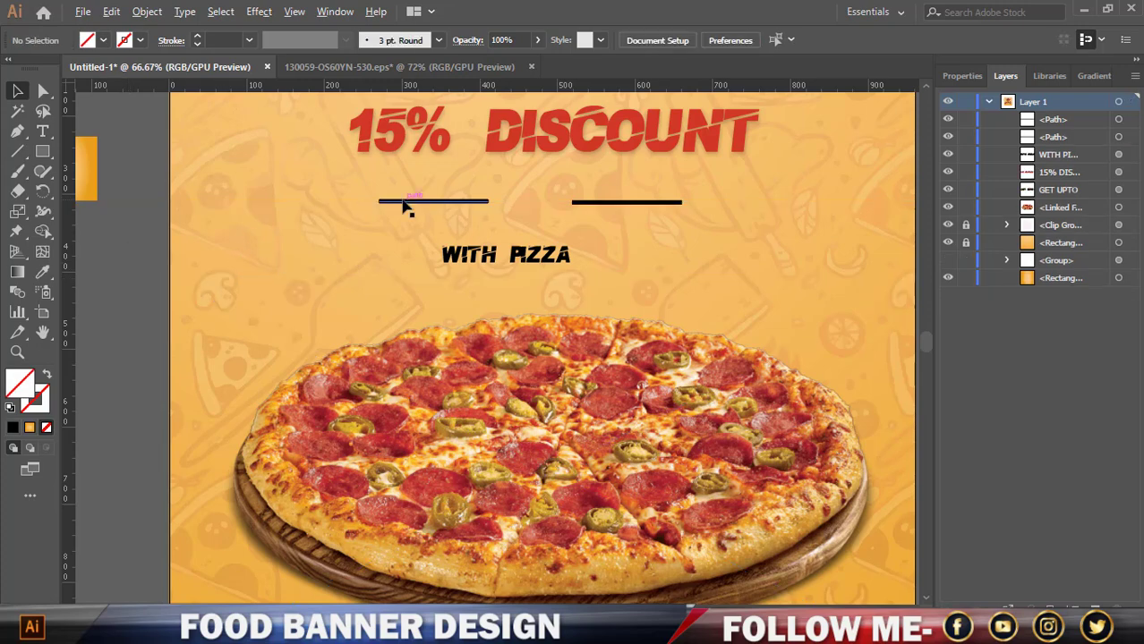
Nudge the left black line about 40 px further left to widen the gap between the lines.
scroll(403, 204, "up", 1)
left_click(450, 204)
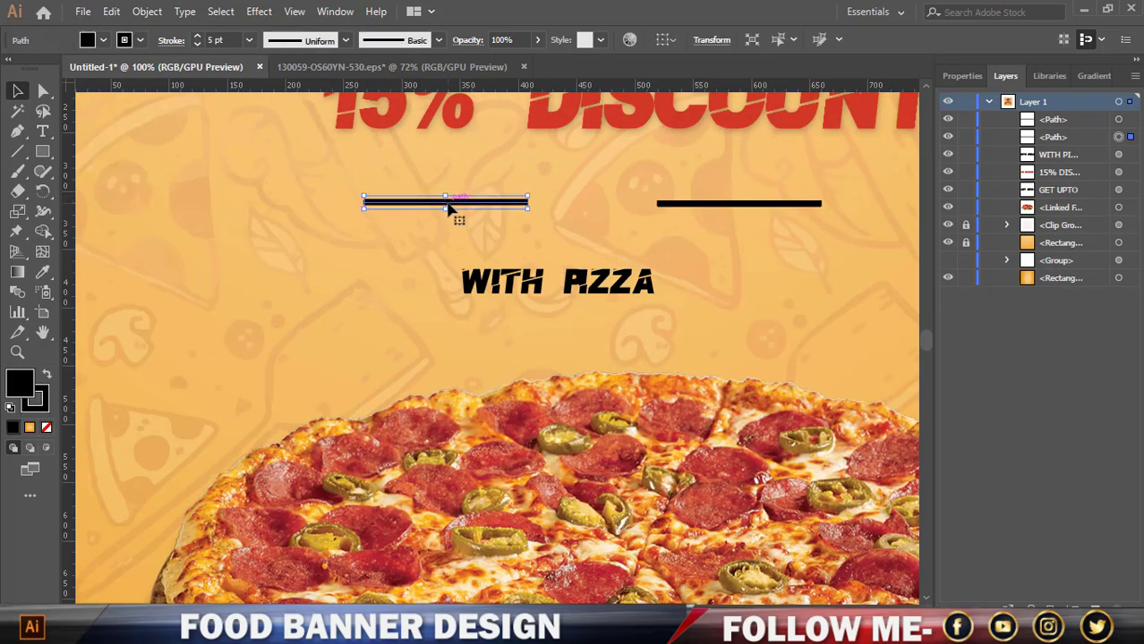
key("Left")
key("Left")
key("Left")
key("Left")
key("Left")
key("Left")
key("Left")
key("Left")
key("Left")
key("Left")
key("Left")
key("Left")
key("Left")
key("Left")
key("Left")
key("Left")
key("Left")
key("Left")
key("Left")
key("Left")
key("Left")
key("Left")
key("Left")
key("Left")
key("Left")
key("Left")
key("Left")
key("Left")
key("Left")
key("Left")
key("Left")
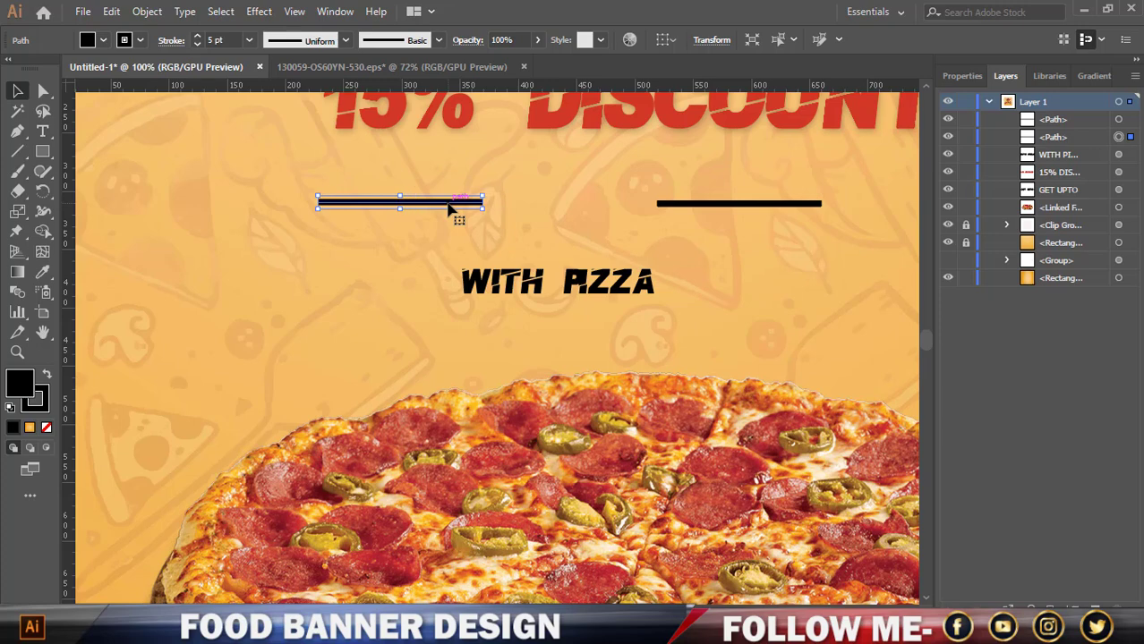
Shrink the WITH PIZZA text to 25.99 pt and move it up into the gap between the two black lines.
left_click(561, 290)
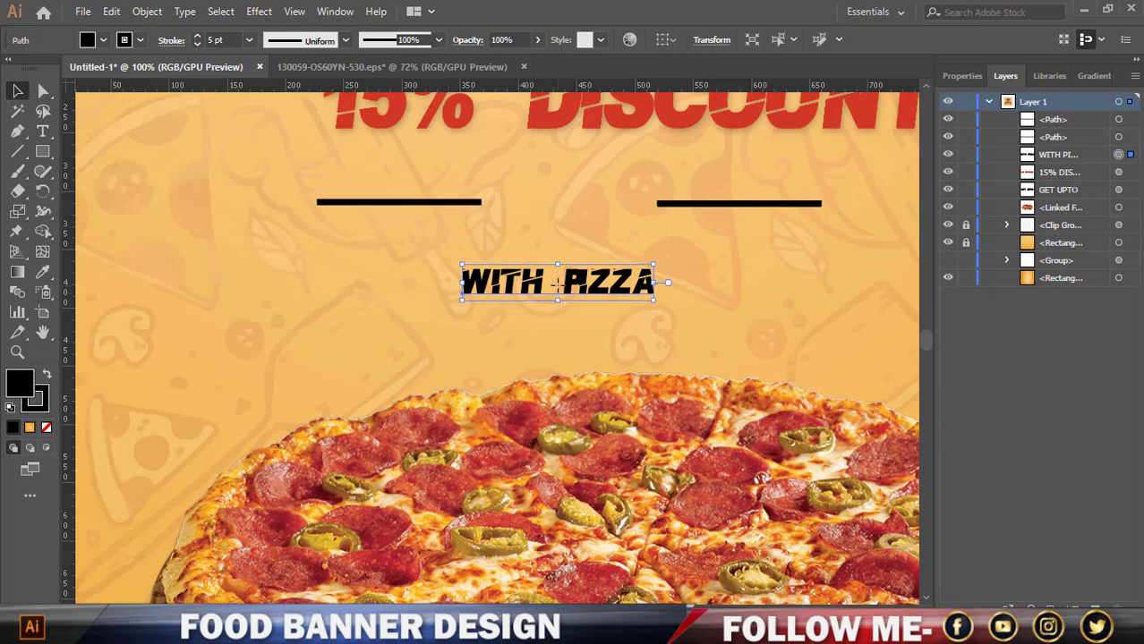
left_click_drag(658, 282, 631, 208)
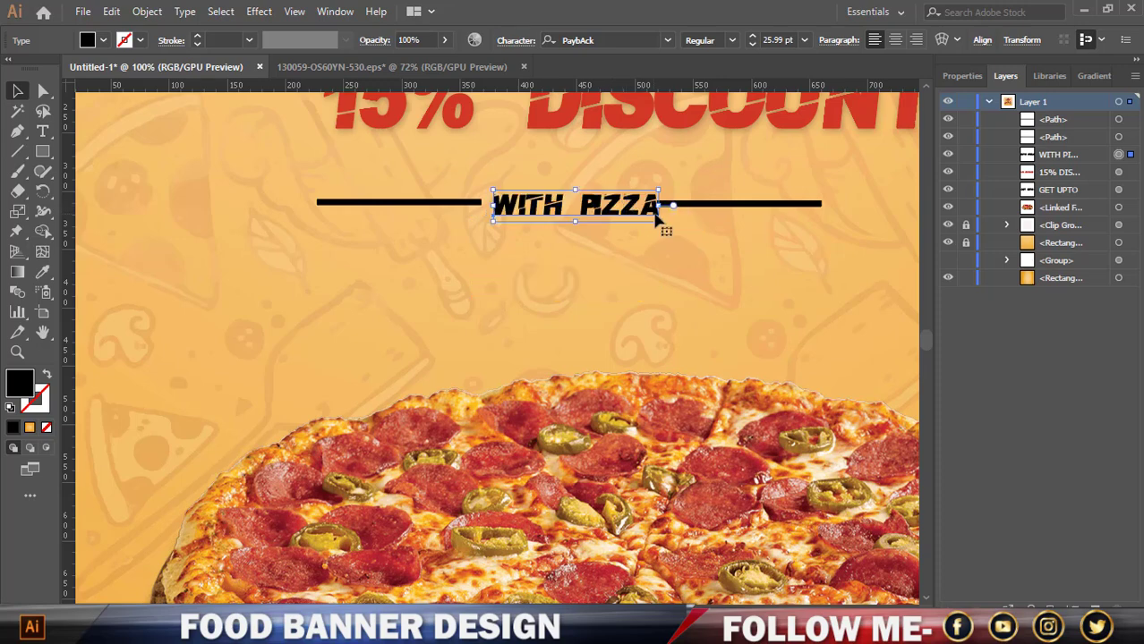
Move the right black line about 14 px right to clear the WITH PIZZA text and nudge the text slightly right into the gap.
key("ctrl+shift+a")
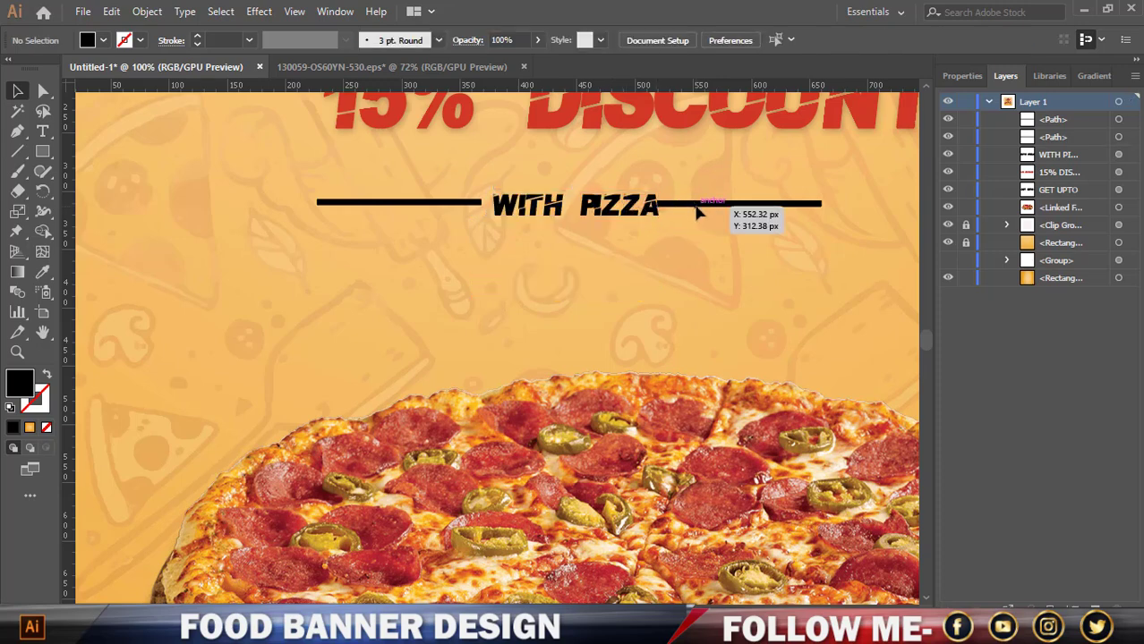
left_click(714, 207)
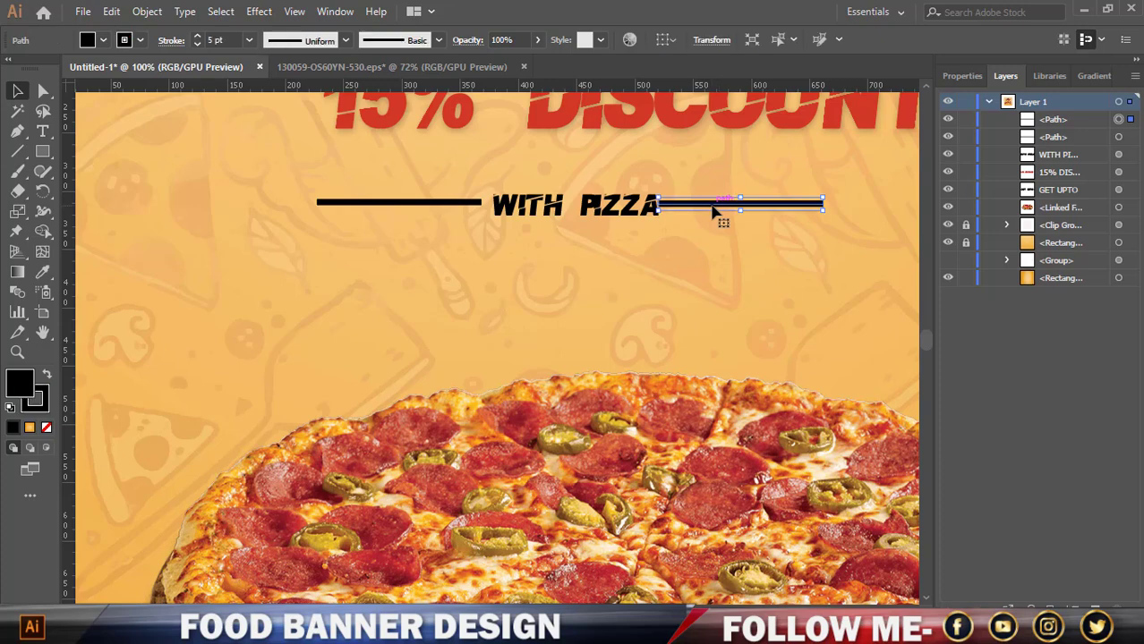
left_click(634, 209)
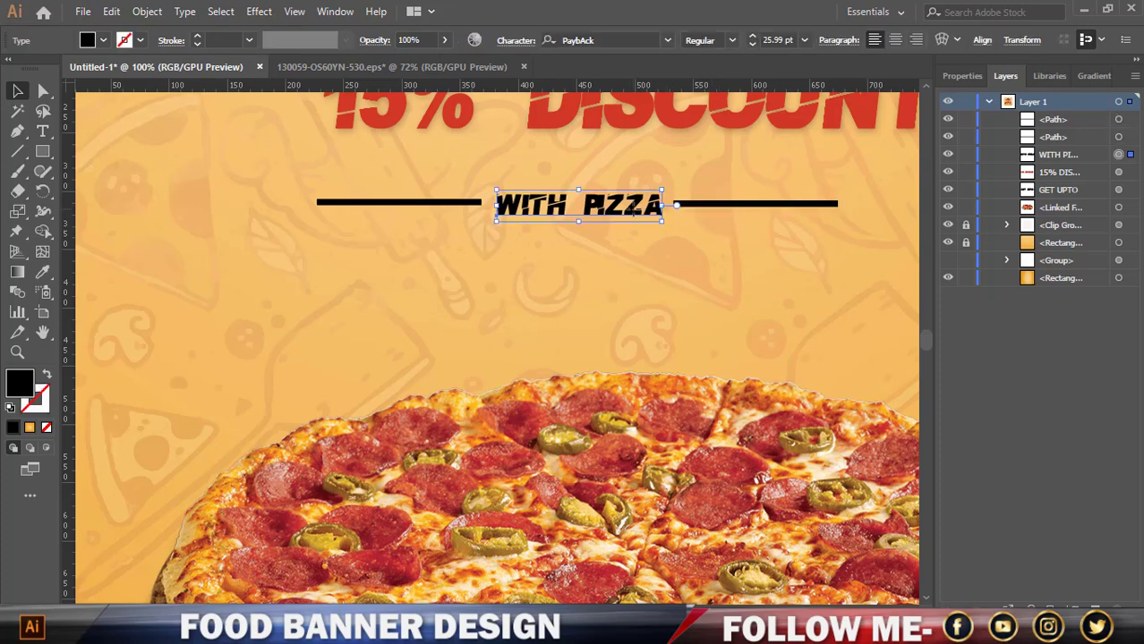
Apply a Multiply drop shadow to the WITH PIZZA text with 26% opacity, 1 px X offset, 2 px Y offset and 3 px blur.
left_click(256, 12)
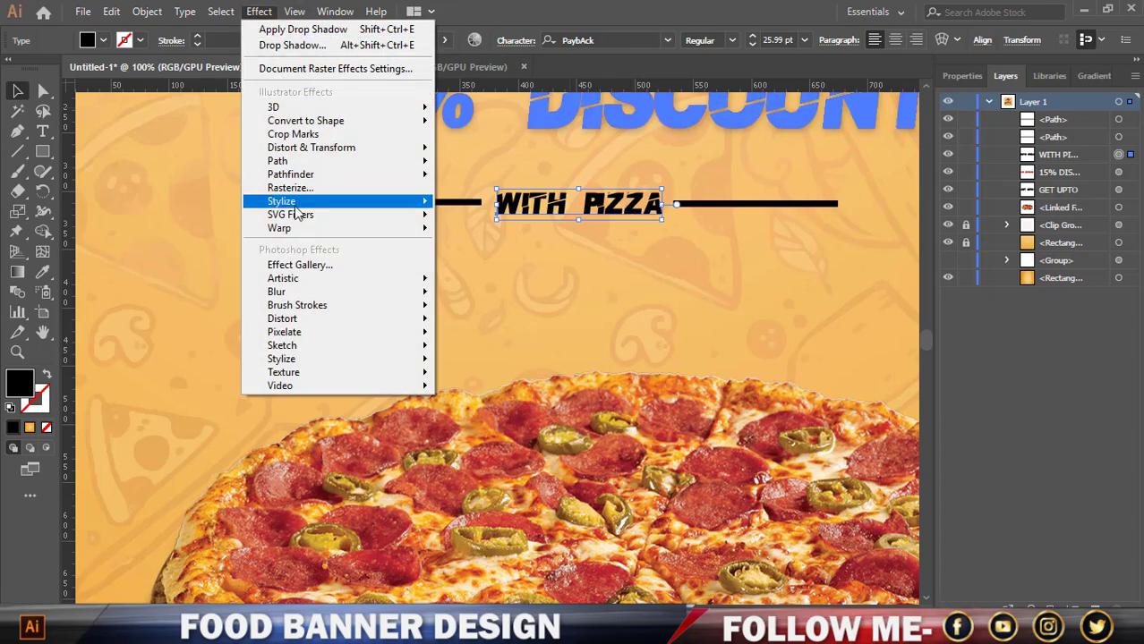
mouse_move(376, 197)
left_click(485, 198)
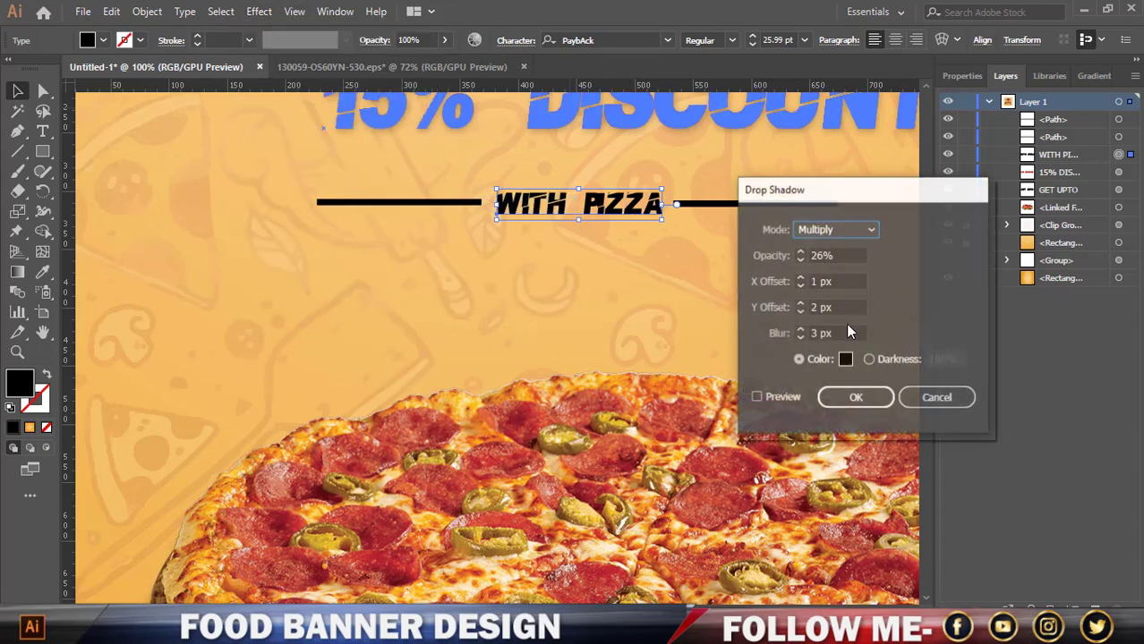
left_click(861, 396)
Move the 15% DISCOUNT text down closer to the WITH PIZZA line and enlarge it to 84.39 pt.
left_click(593, 337)
scroll(414, 332, "down", 1)
scroll(415, 331, "down", 1)
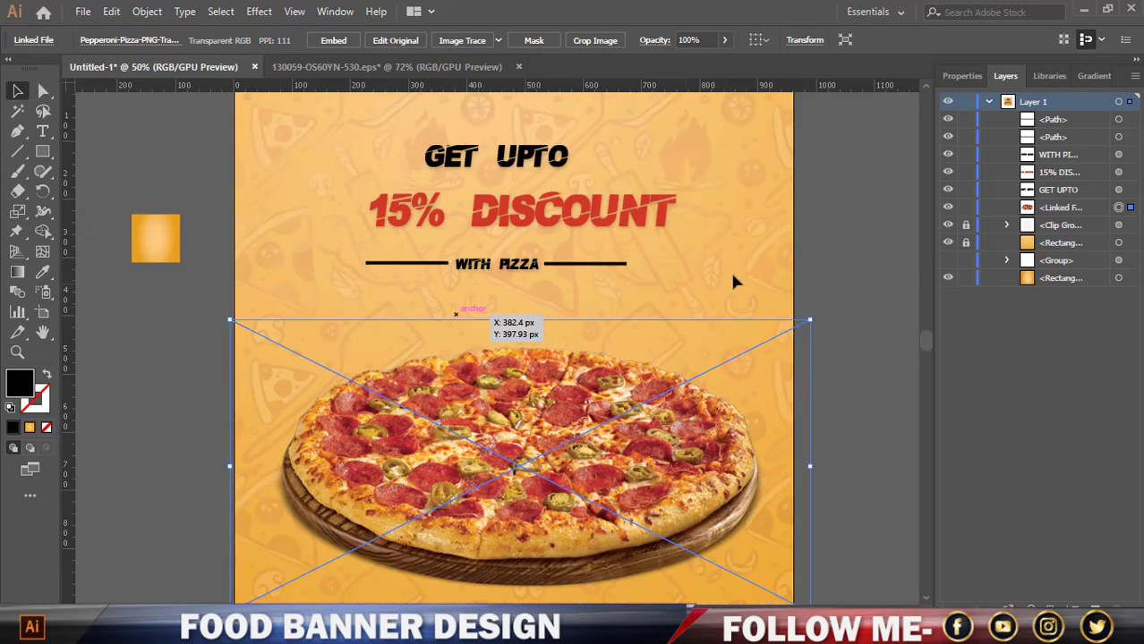
left_click(837, 280)
left_click_drag(511, 209, 503, 221)
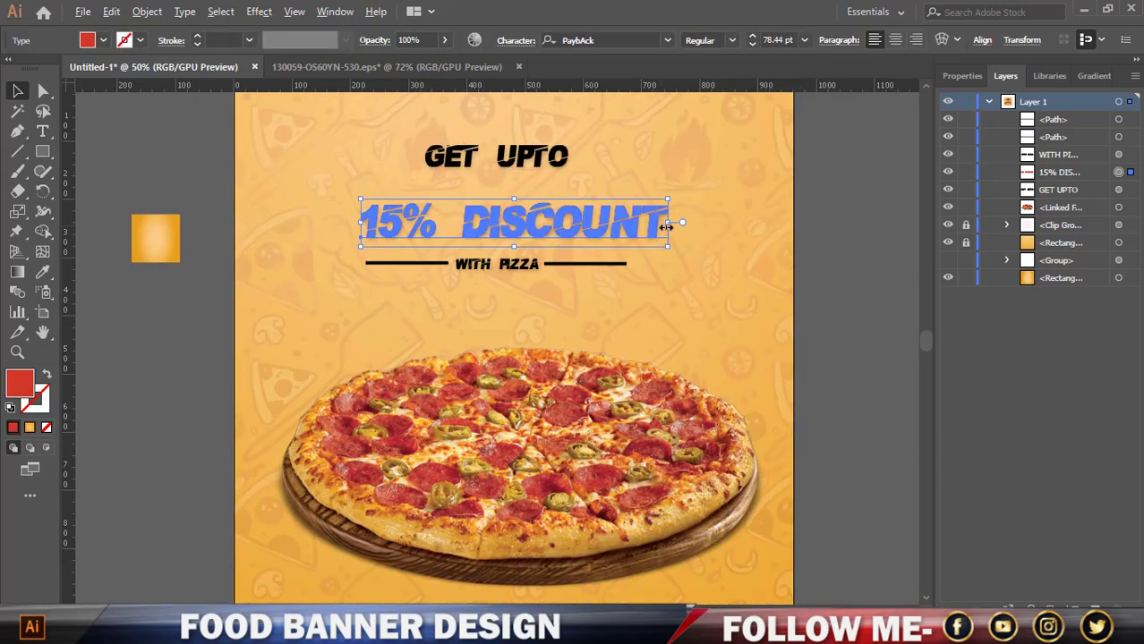
left_click_drag(669, 223, 681, 224)
left_click(862, 235)
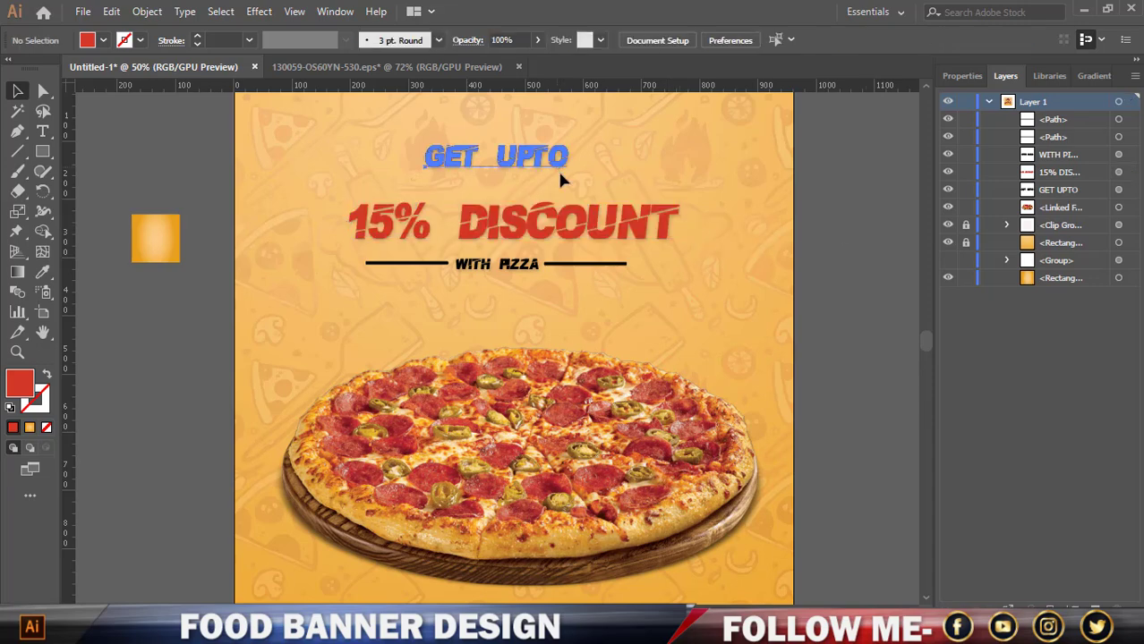
Enlarge the GET UPTO text to 60.46 pt, placing it just above 15% DISCOUNT and nudging it about 10 px left.
left_click_drag(556, 168, 598, 176)
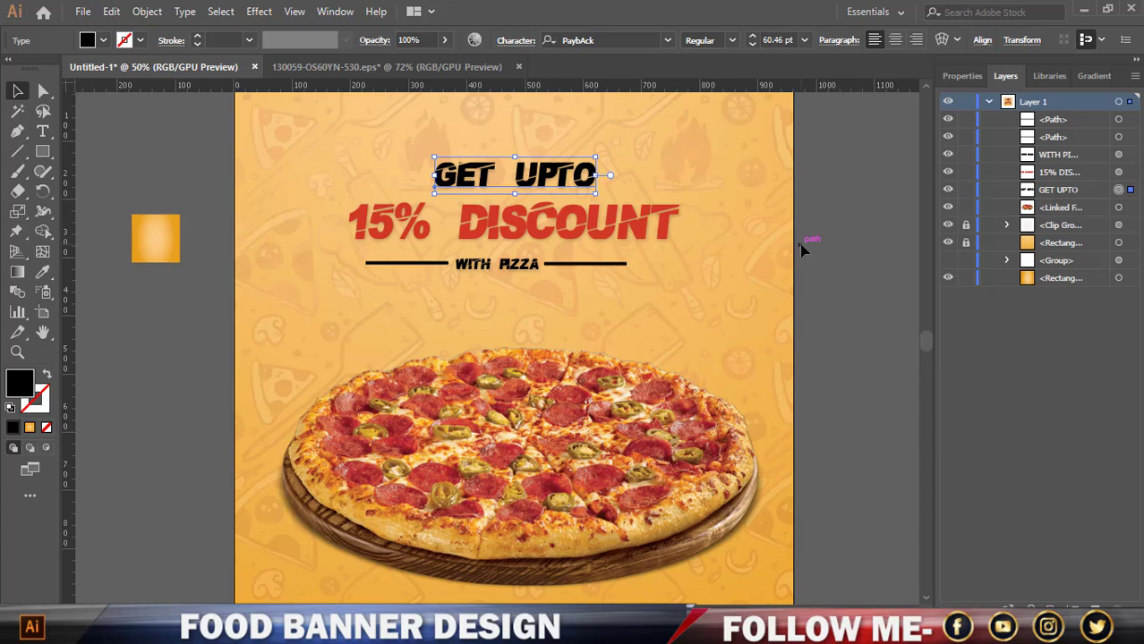
key("Left")
key("Left")
key("Left")
key("Left")
key("Left")
key("Left")
key("Left")
key("Left")
key("Left")
key("Left")
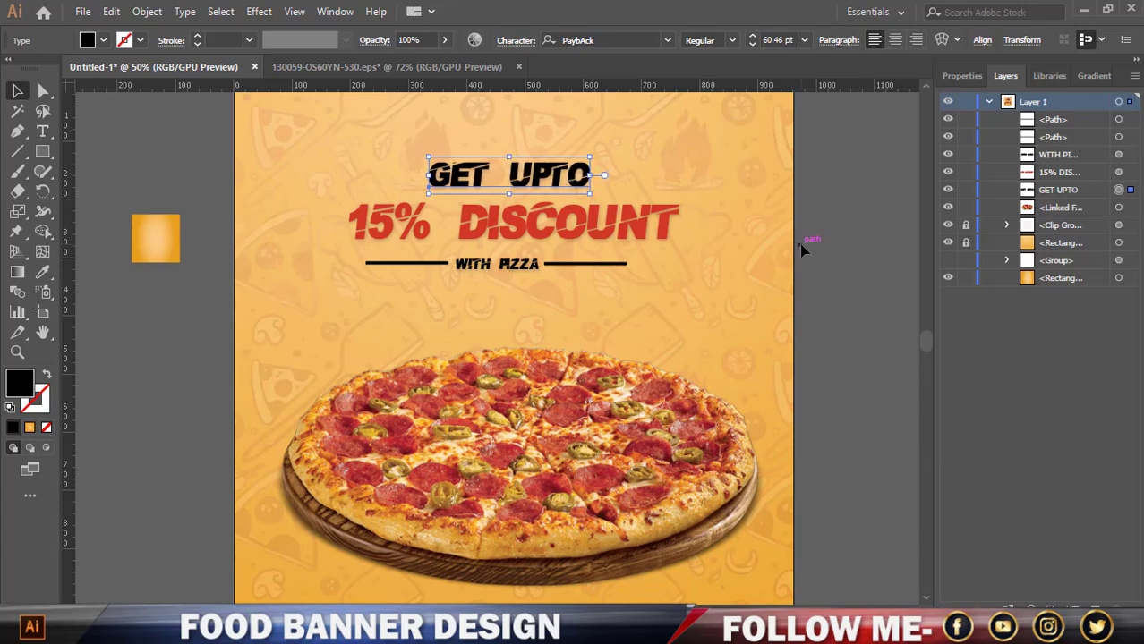
left_click(823, 254)
Scale up all three text lines together with the two black lines by roughly 13% and move them slightly down.
left_click(615, 235)
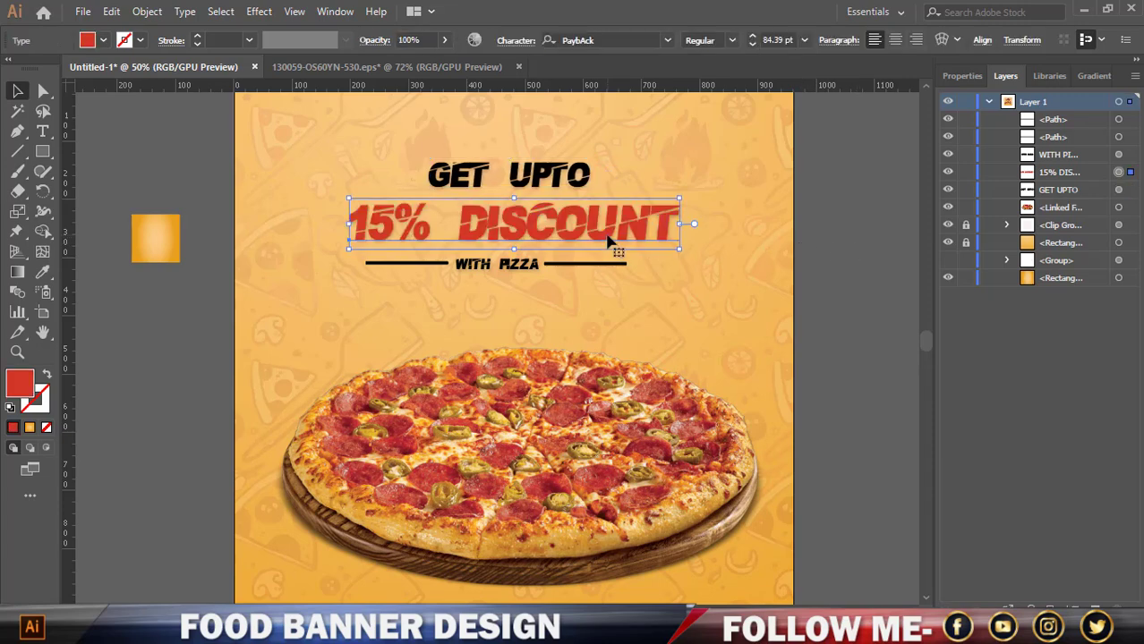
left_click(855, 245)
left_click_drag(327, 143, 577, 285)
left_click_drag(681, 216, 704, 217)
scroll(562, 228, "down", 1)
left_click_drag(577, 237, 577, 250)
left_click(743, 339)
Enlarge the pizza image slightly about its centre, keeping its proportions.
left_click(721, 394)
scroll(716, 407, "up", 1)
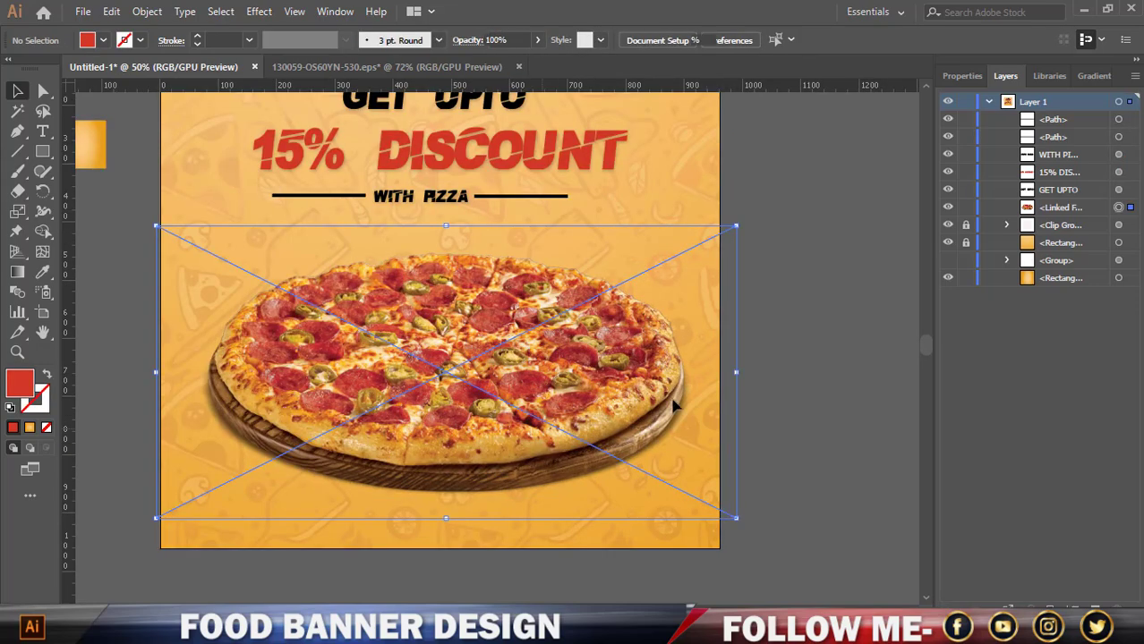
left_click_drag(738, 376, 744, 374)
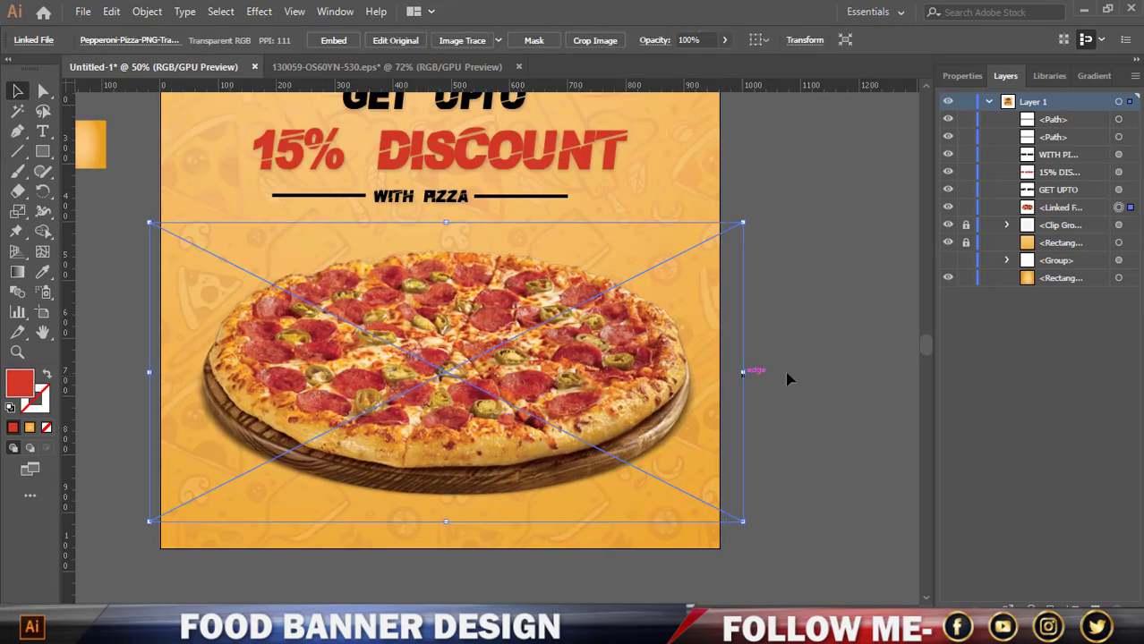
left_click(780, 369)
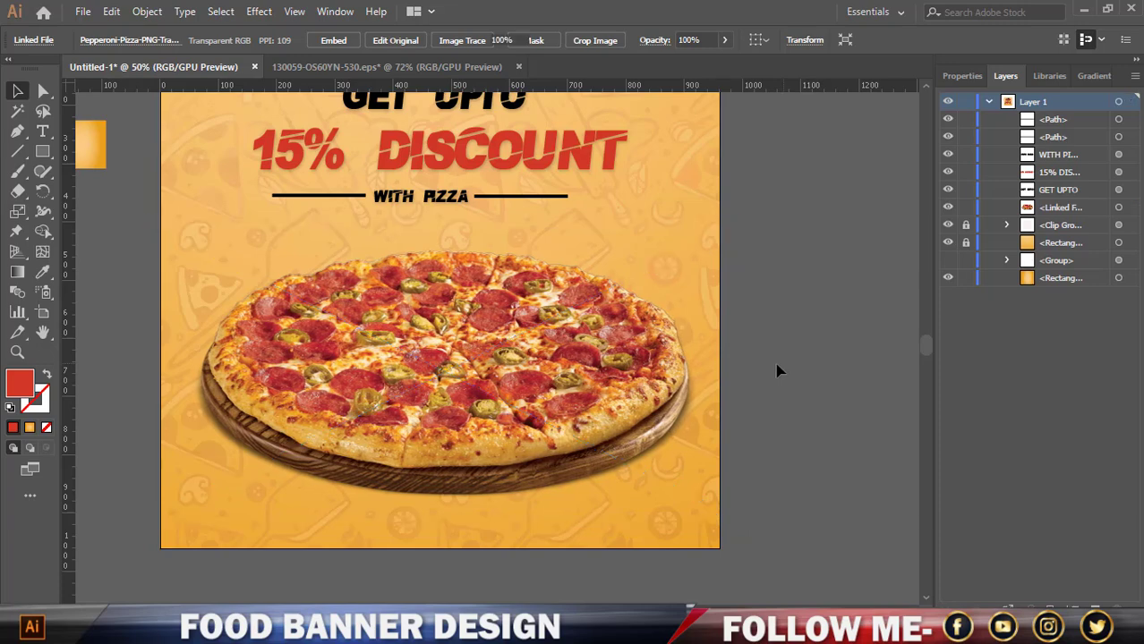
Select the text lines above the pizza and scale them up very slightly.
scroll(775, 370, "down", 1)
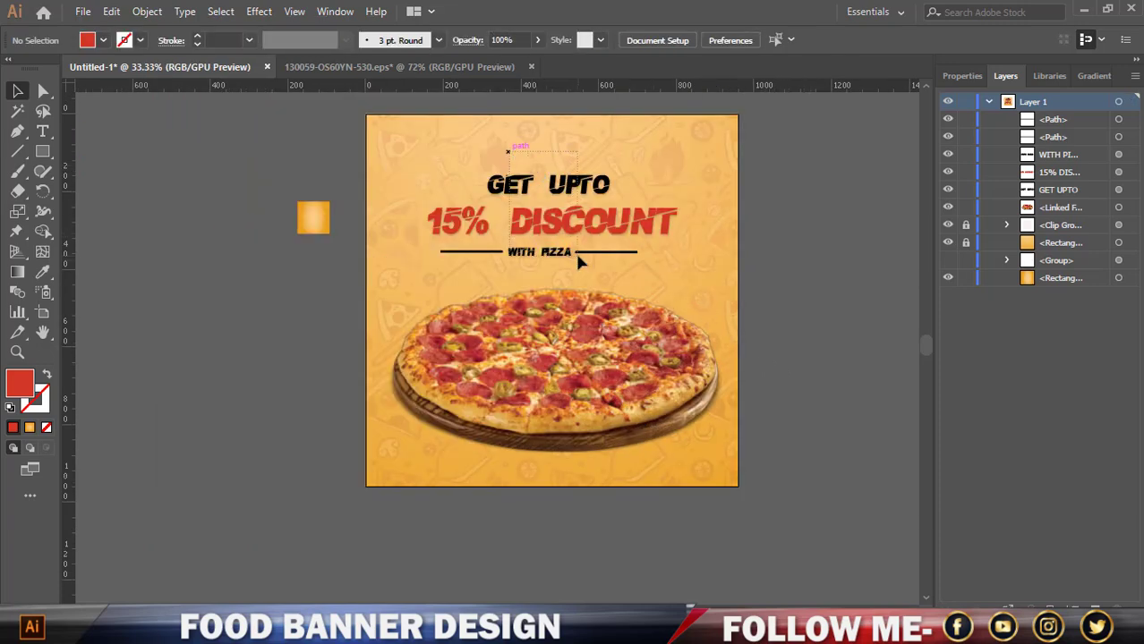
left_click_drag(422, 168, 689, 258)
left_click_drag(620, 219, 664, 235)
left_click(807, 245)
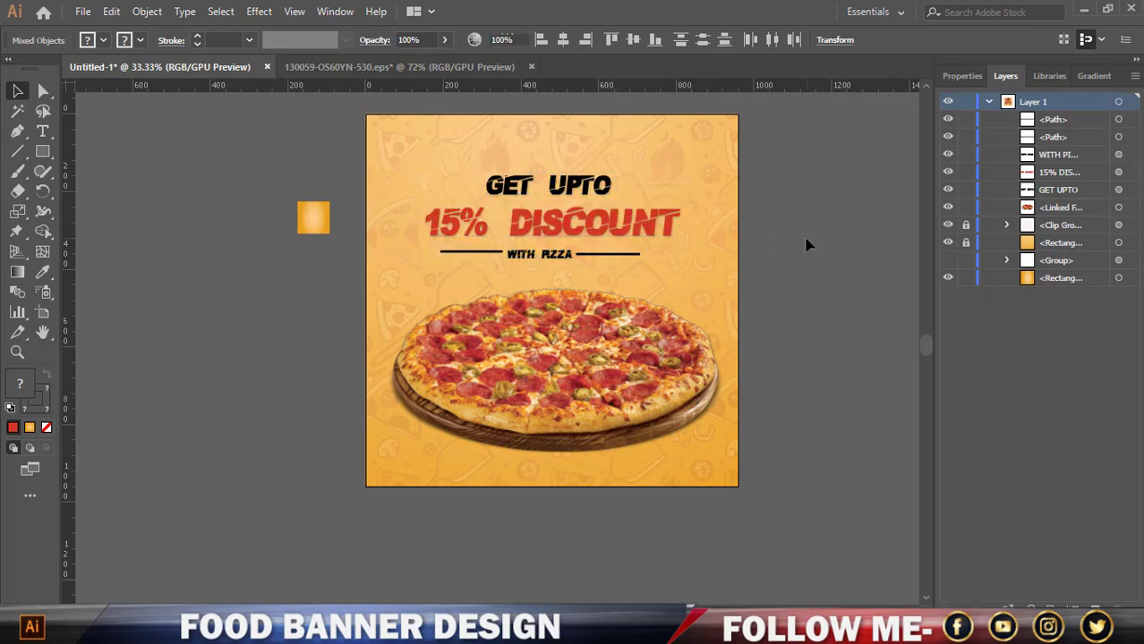
Nudge the pizza image about 6 px down, keeping it horizontally centred on the banner.
left_click(701, 391)
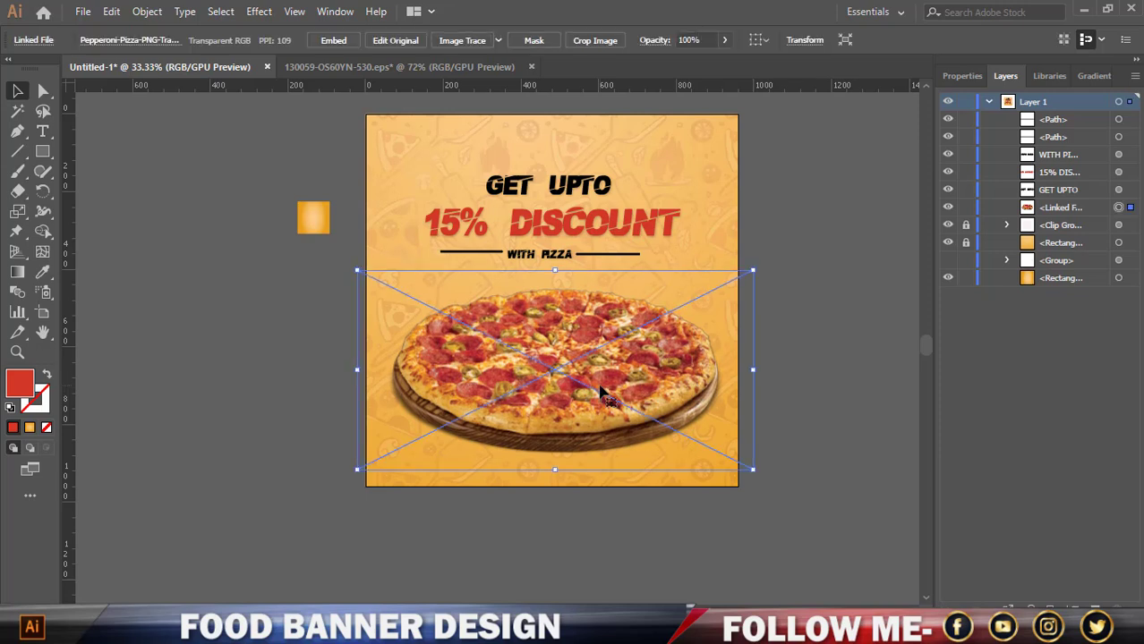
key("Down")
key("Down")
key("Down")
key("Down")
key("Down")
key("Down")
key("Left")
key("Left")
key("Left")
key("Left")
key("Left")
key("Left")
key("Left")
key("Left")
key("Left")
key("Left")
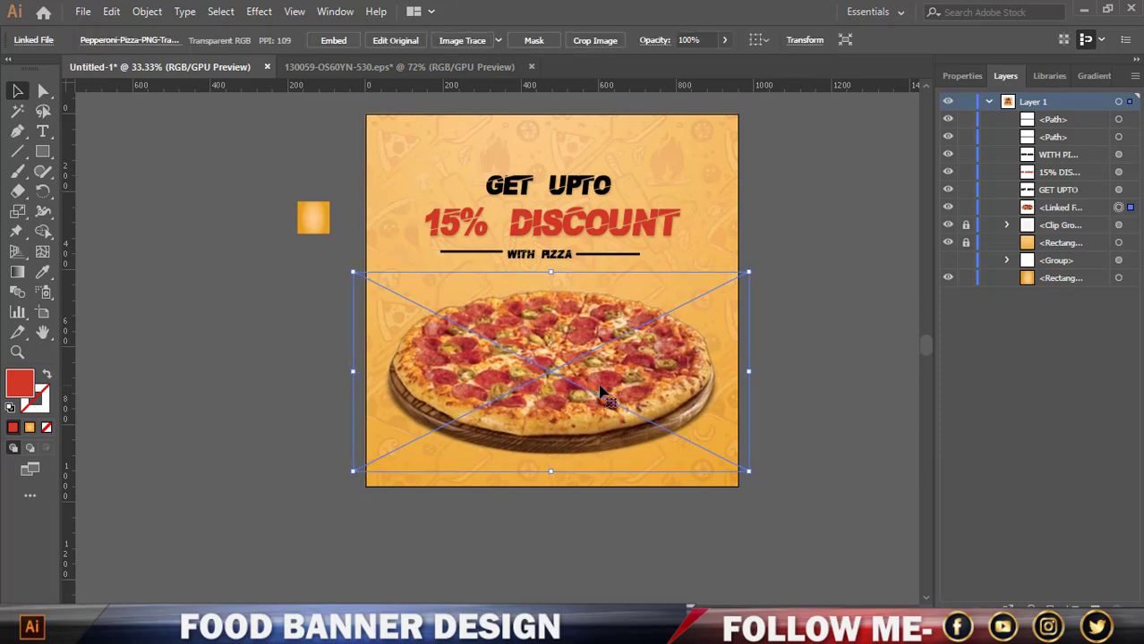
key("Right")
key("Right")
key("Right")
key("Right")
key("Right")
left_click(222, 212)
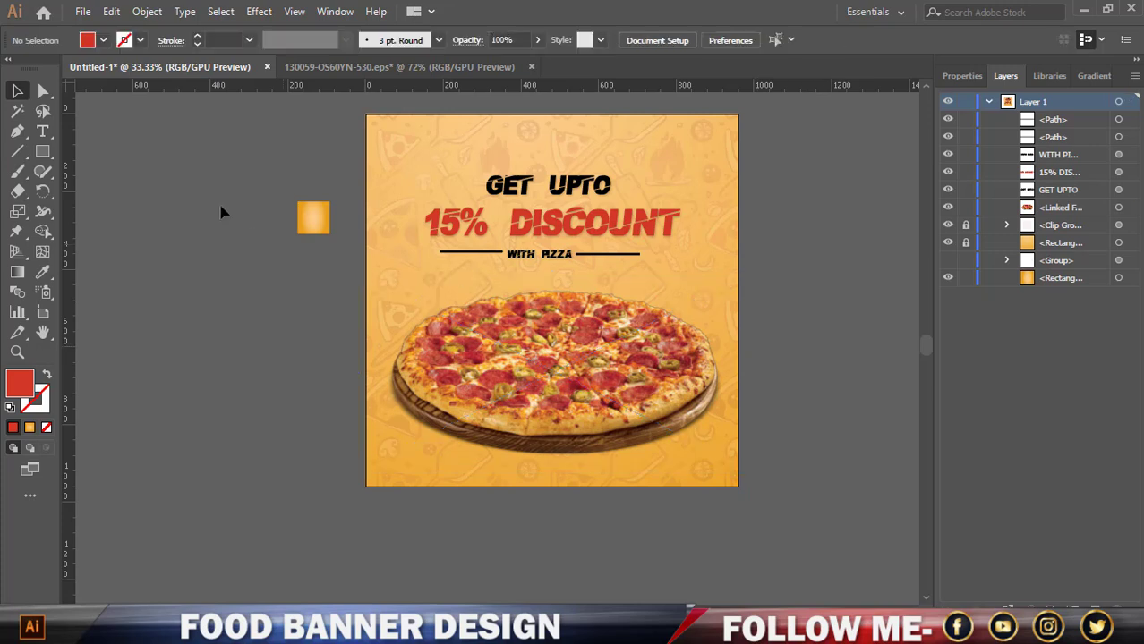
Delete the spare orange gradient square lying outside the artboard.
left_click_drag(328, 260, 344, 279)
key("Delete")
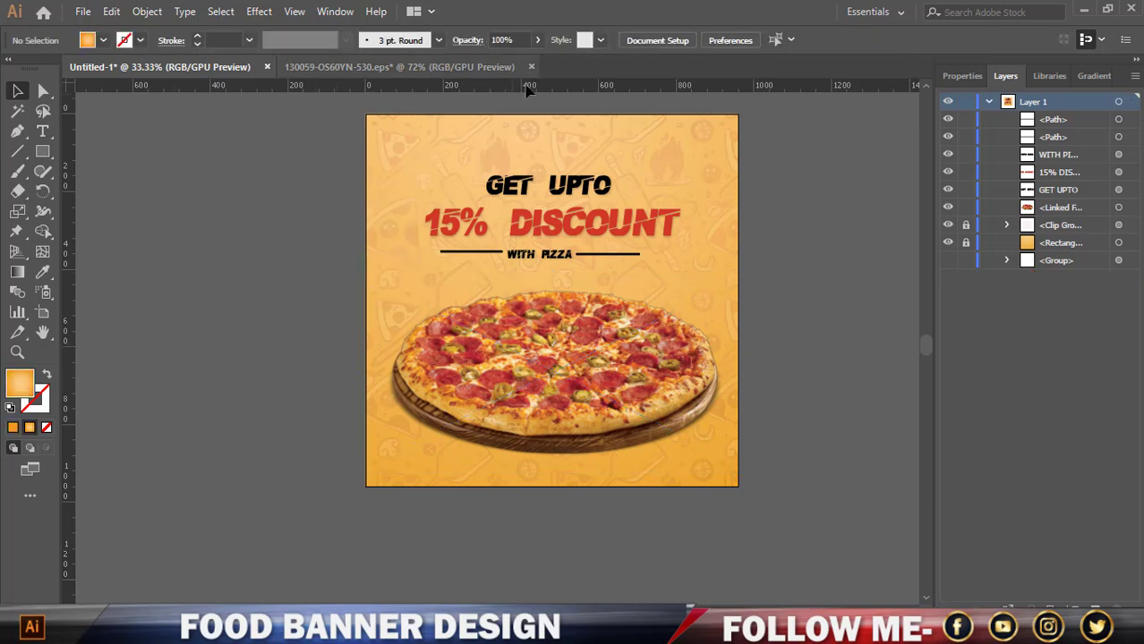
Nudge the three text lines and the left black line up together by about 5 px.
left_click(543, 209)
left_click_drag(459, 156, 526, 195)
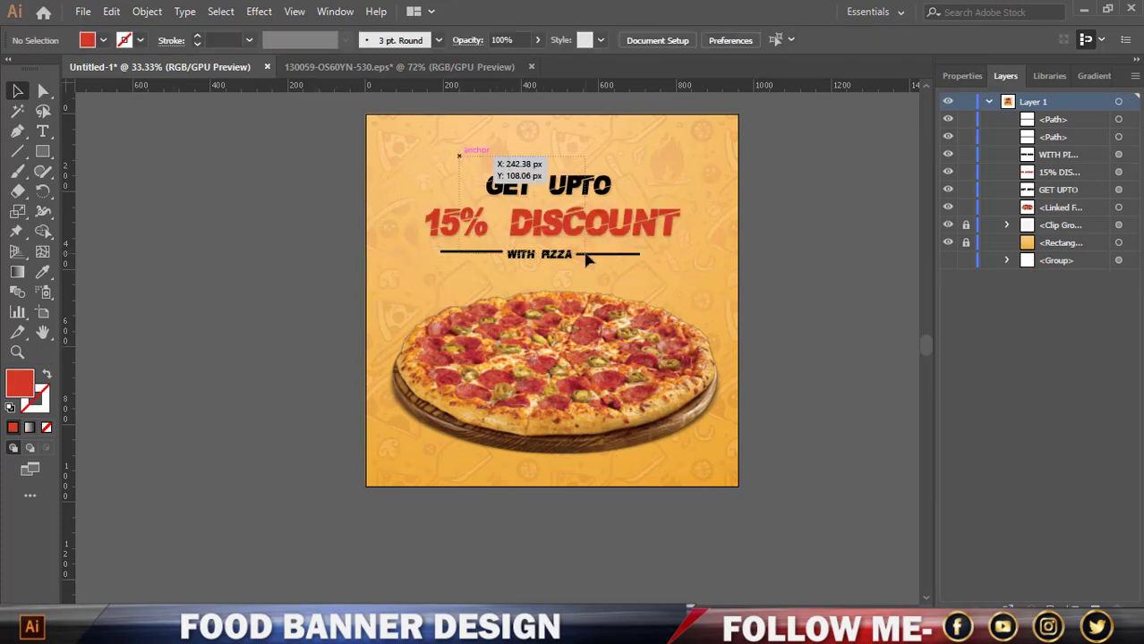
left_click_drag(585, 254, 569, 254)
key("Up")
key("Up")
key("Up")
key("Up")
key("Up")
left_click(797, 278)
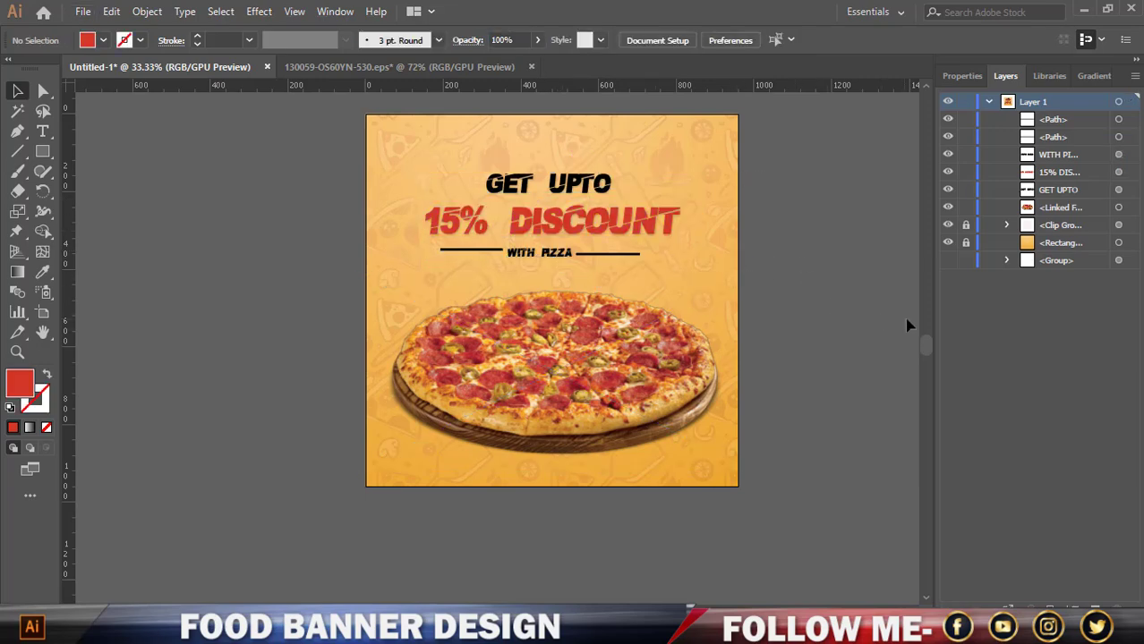
scroll(907, 325, "up", 1)
scroll(880, 324, "down", 1)
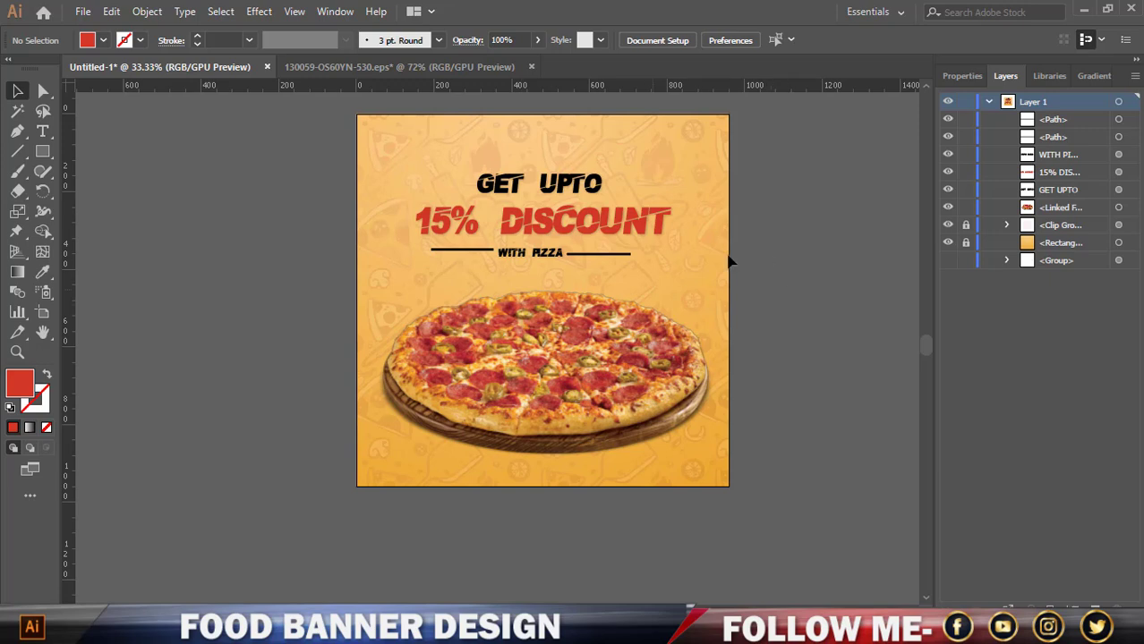